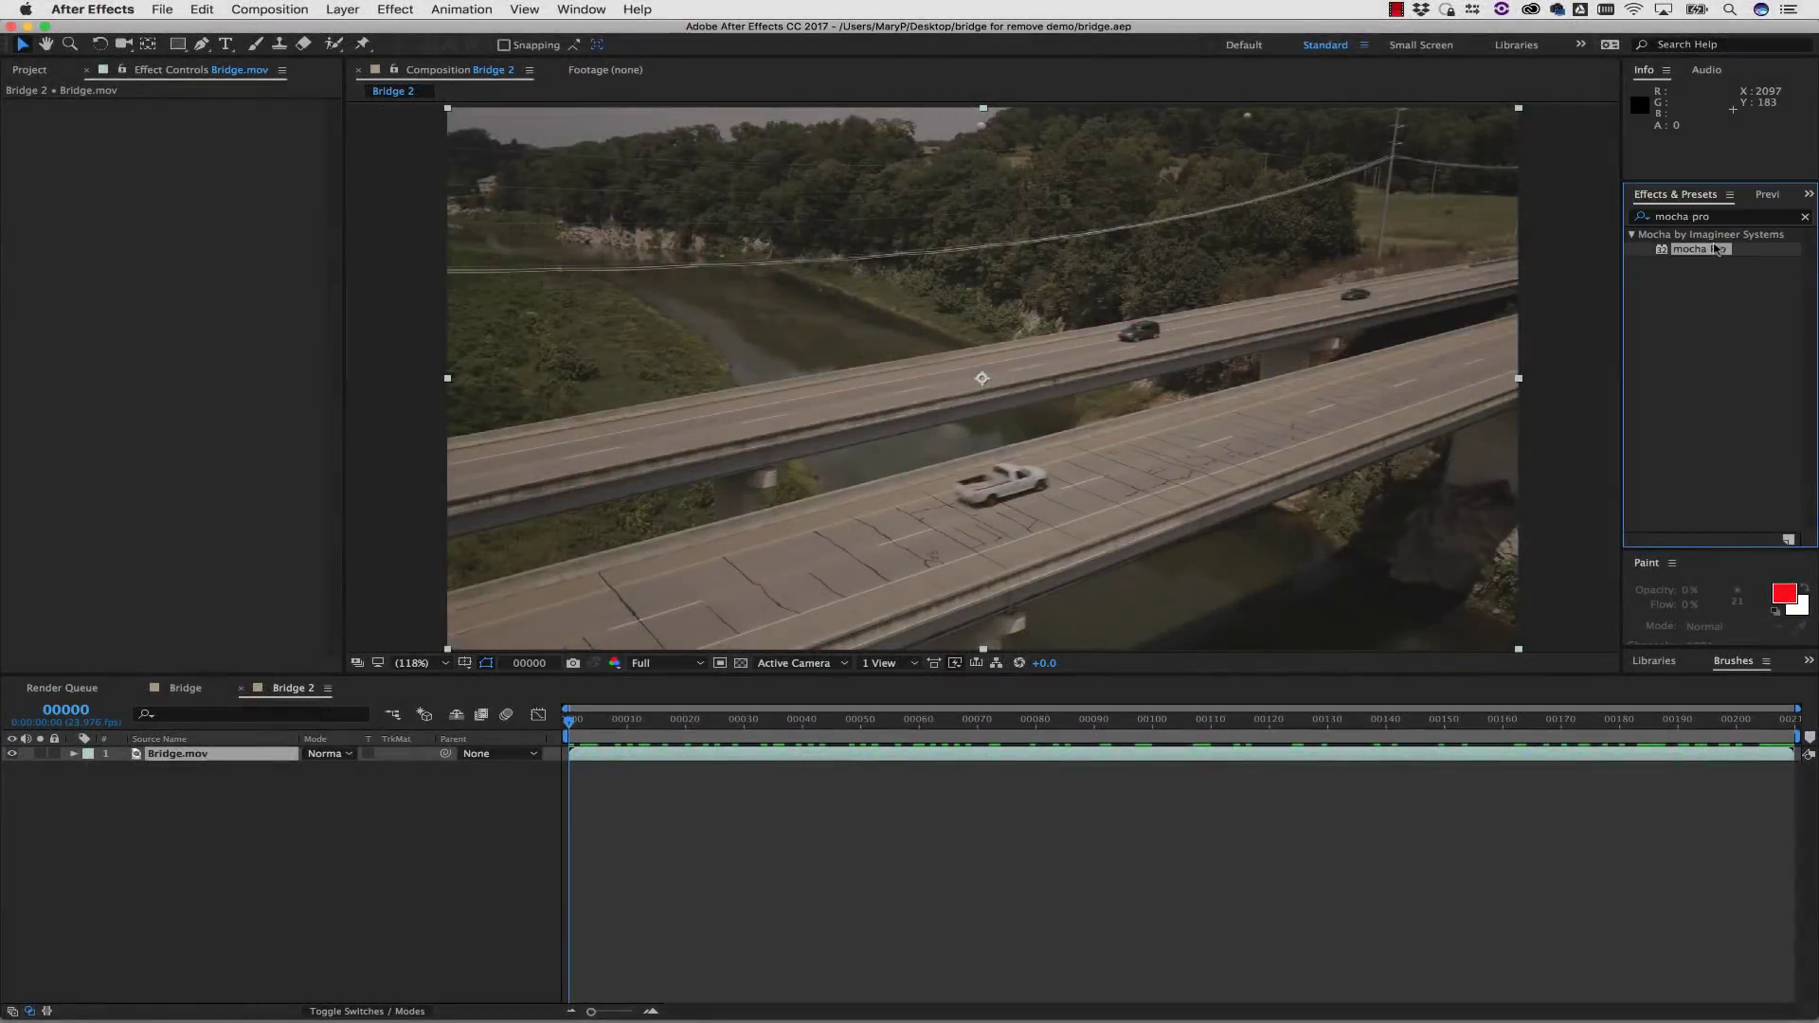
- Apply mocha Pro to the Bridge.mov layer and outline the white truck with a spline
drag(175, 753, 177, 754)
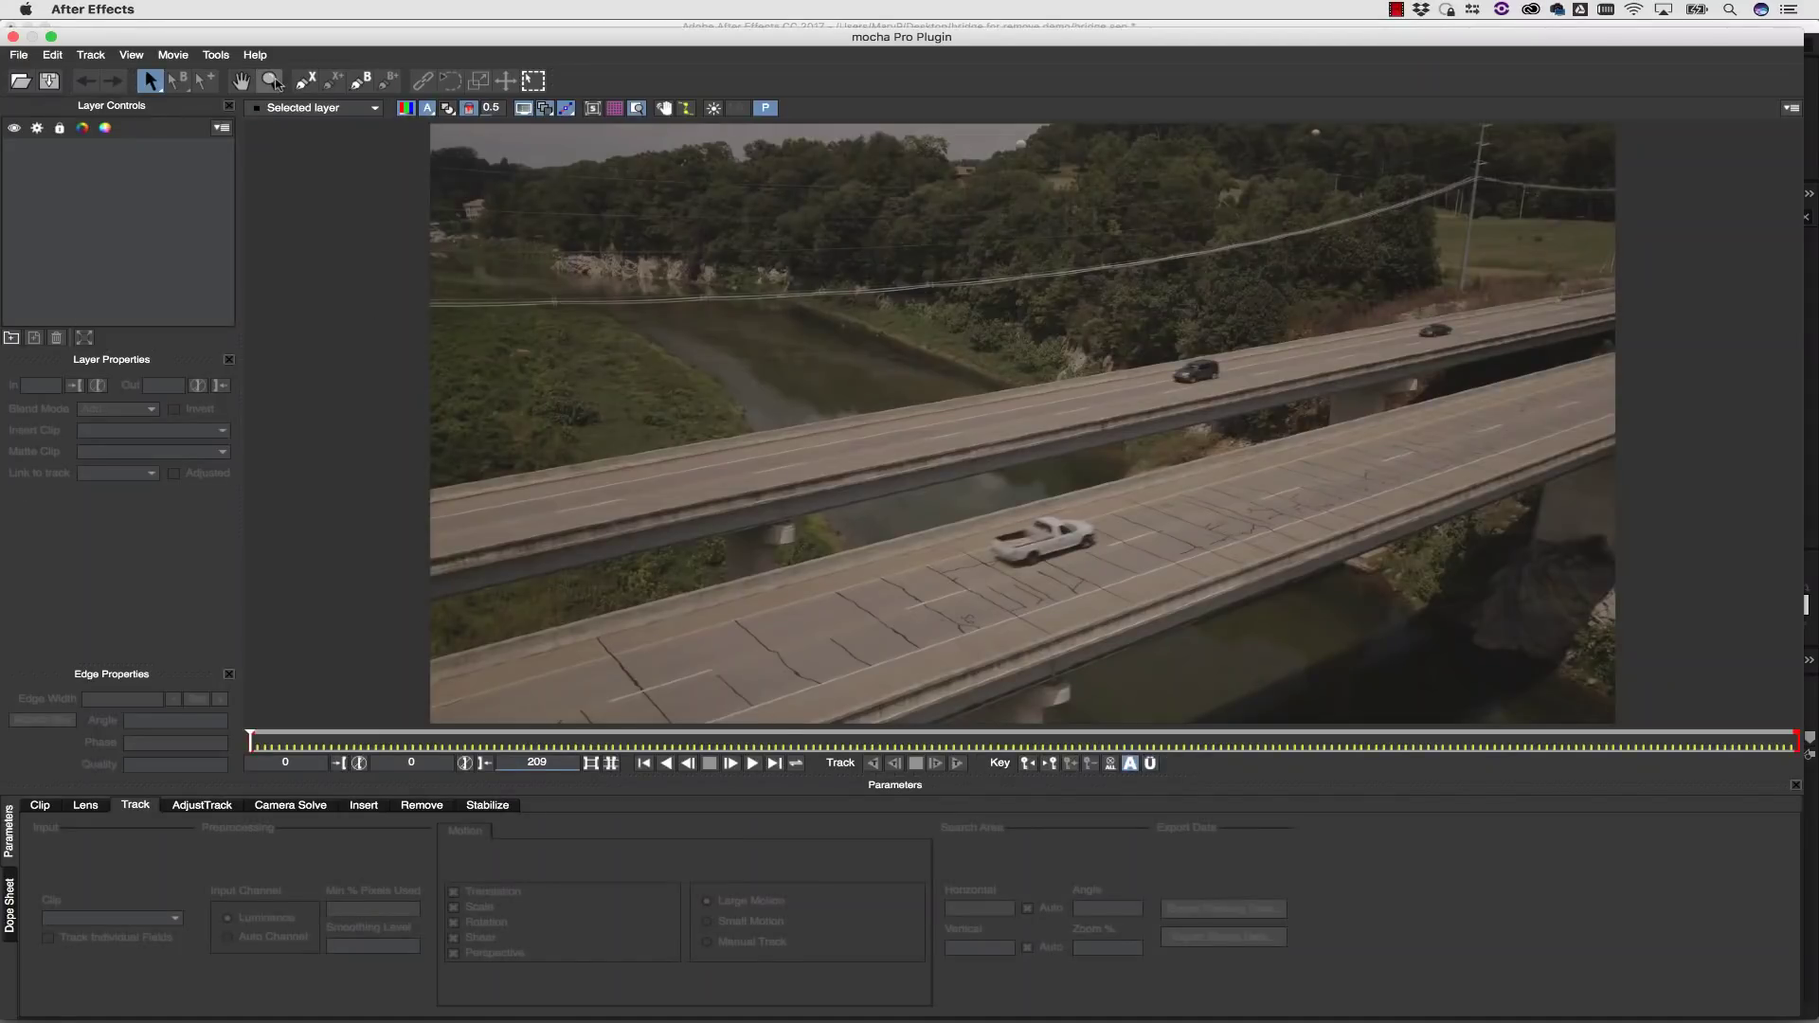
click(305, 81)
click(986, 544)
click(1042, 512)
click(1104, 540)
right_click(1032, 568)
- Outline the dark car and another car, then track the car shape until it leaves frame
click(1183, 334)
click(1150, 410)
click(1170, 362)
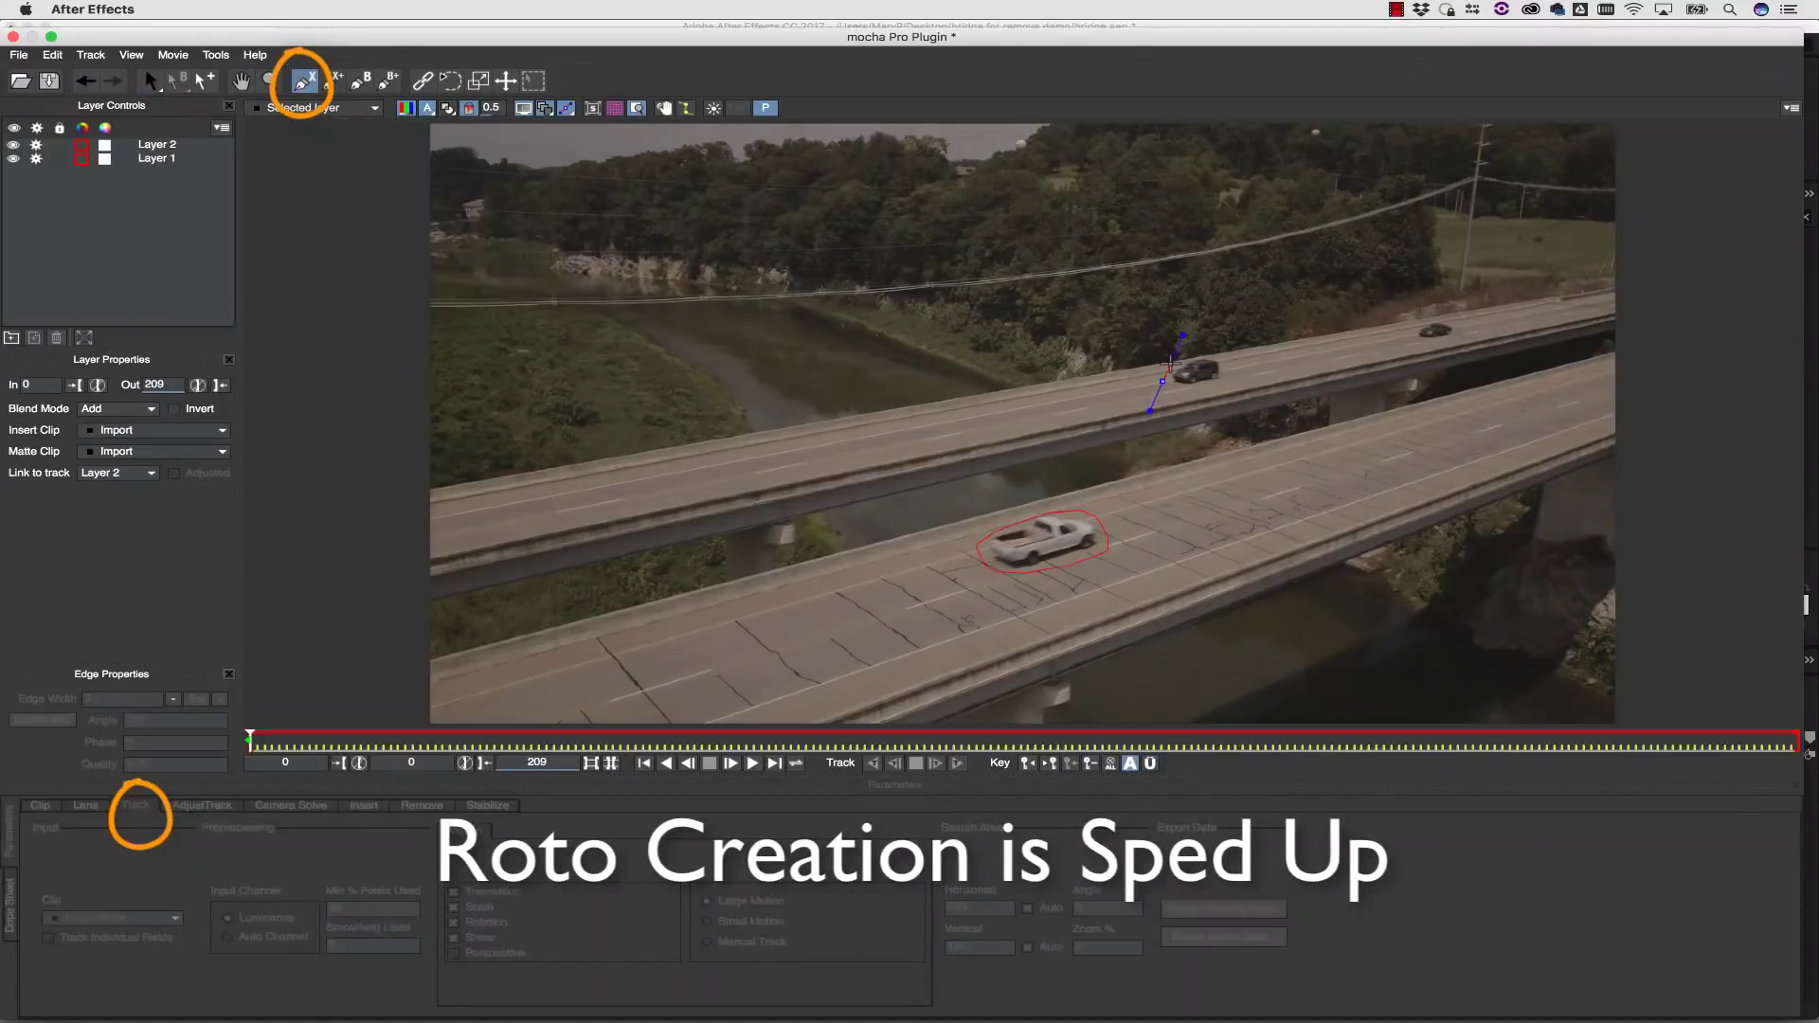
click(1165, 360)
click(136, 804)
click(957, 763)
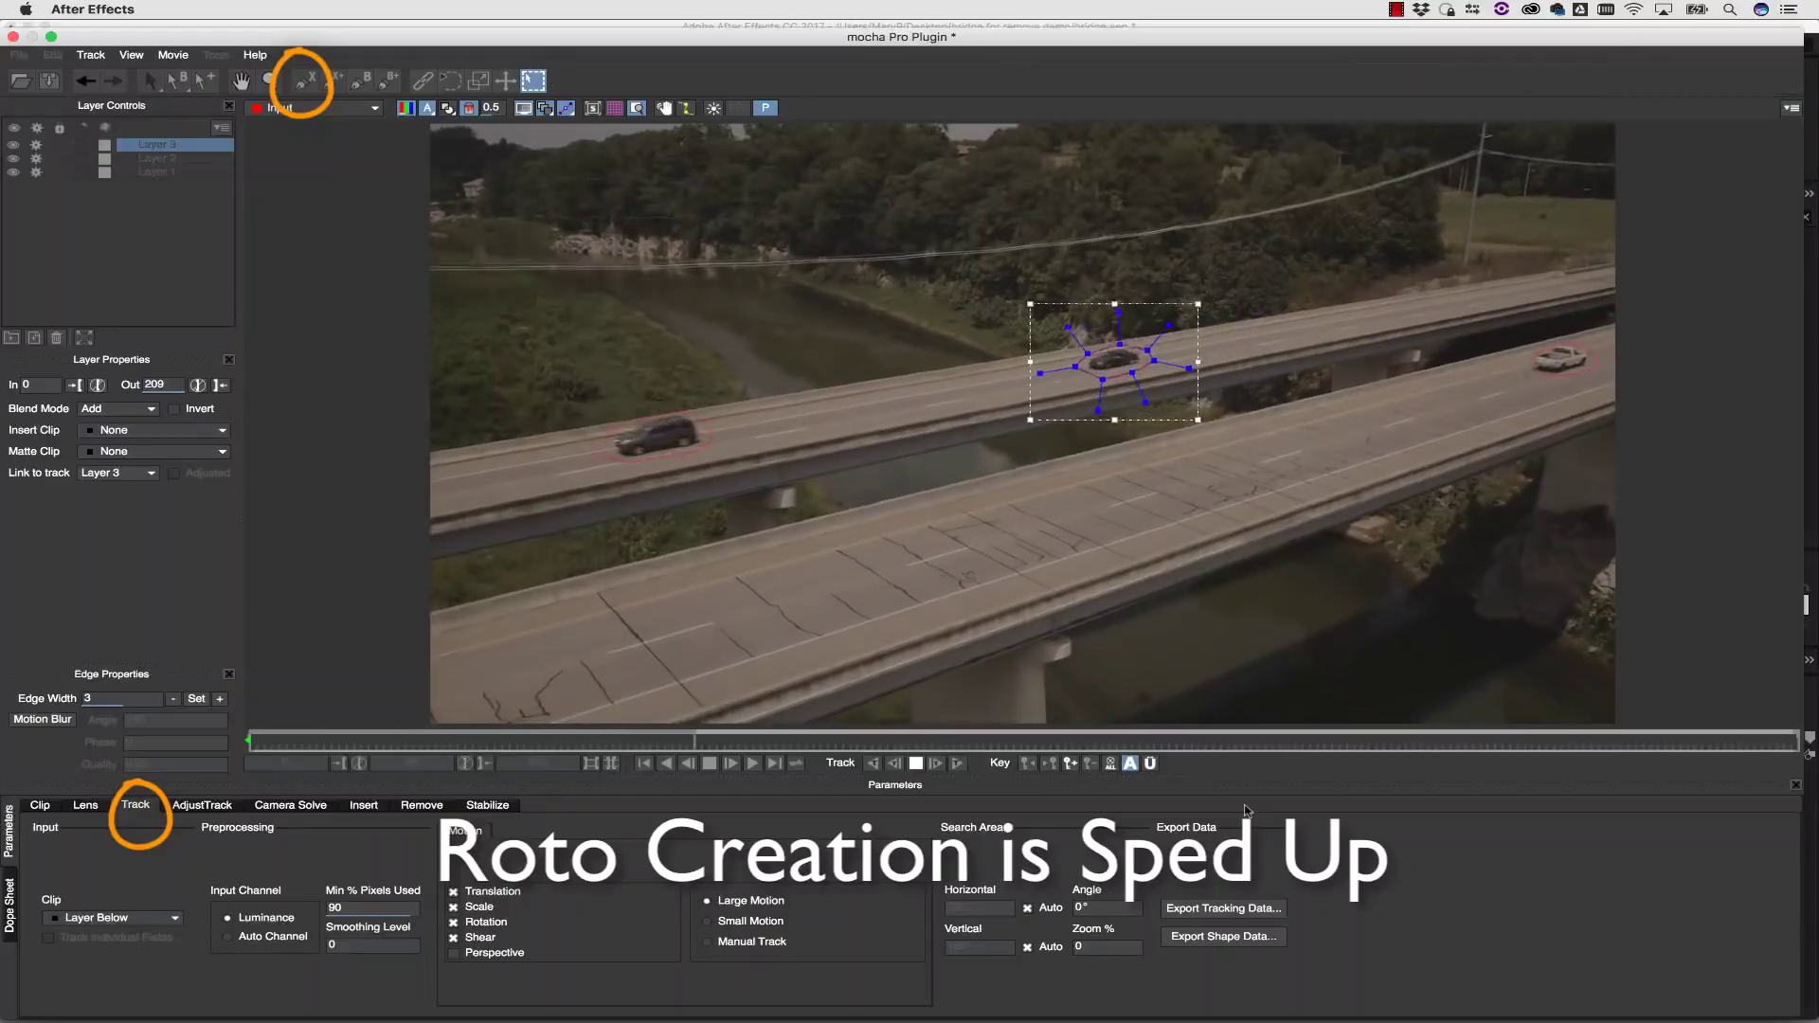
click(956, 763)
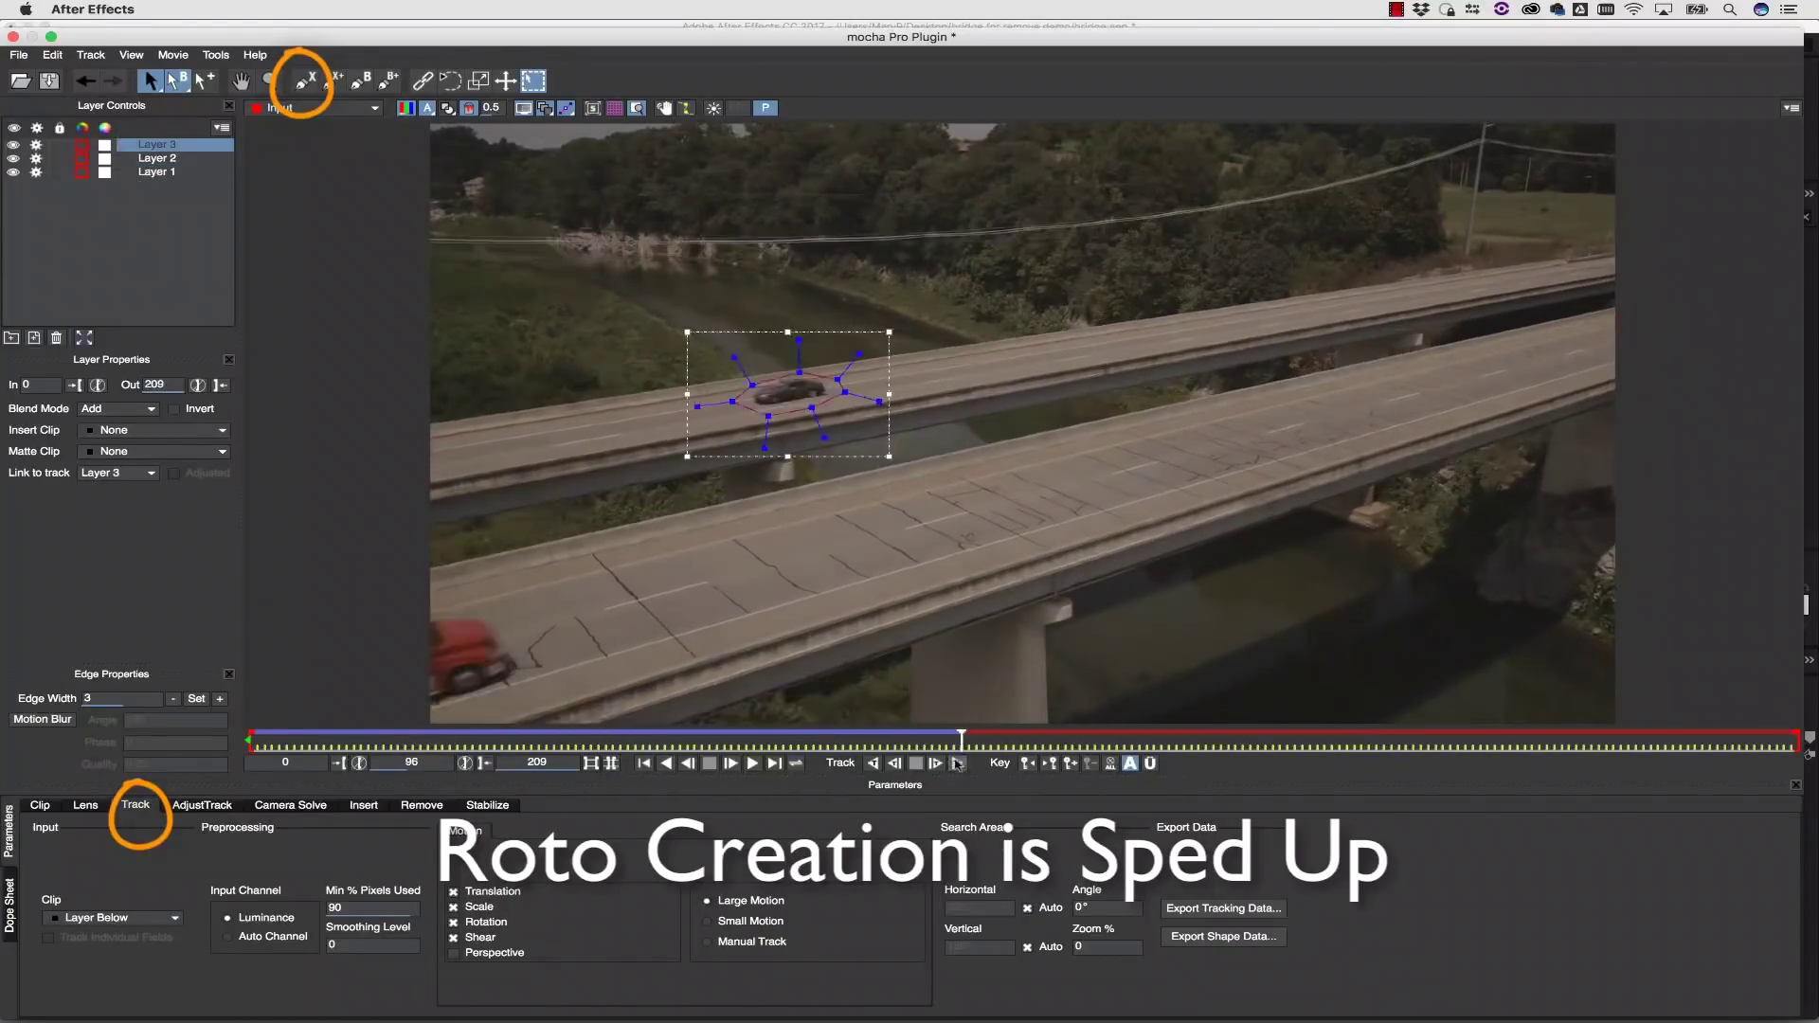
- Outline the truck at frame 132, track it backwards, then group all seven layers as 'cars'
click(305, 80)
mouse_move(961, 736)
mouse_down()
mouse_move(1443, 736)
mouse_move(1228, 736)
mouse_up()
click(888, 381)
click(1131, 389)
click(1236, 471)
right_click(852, 540)
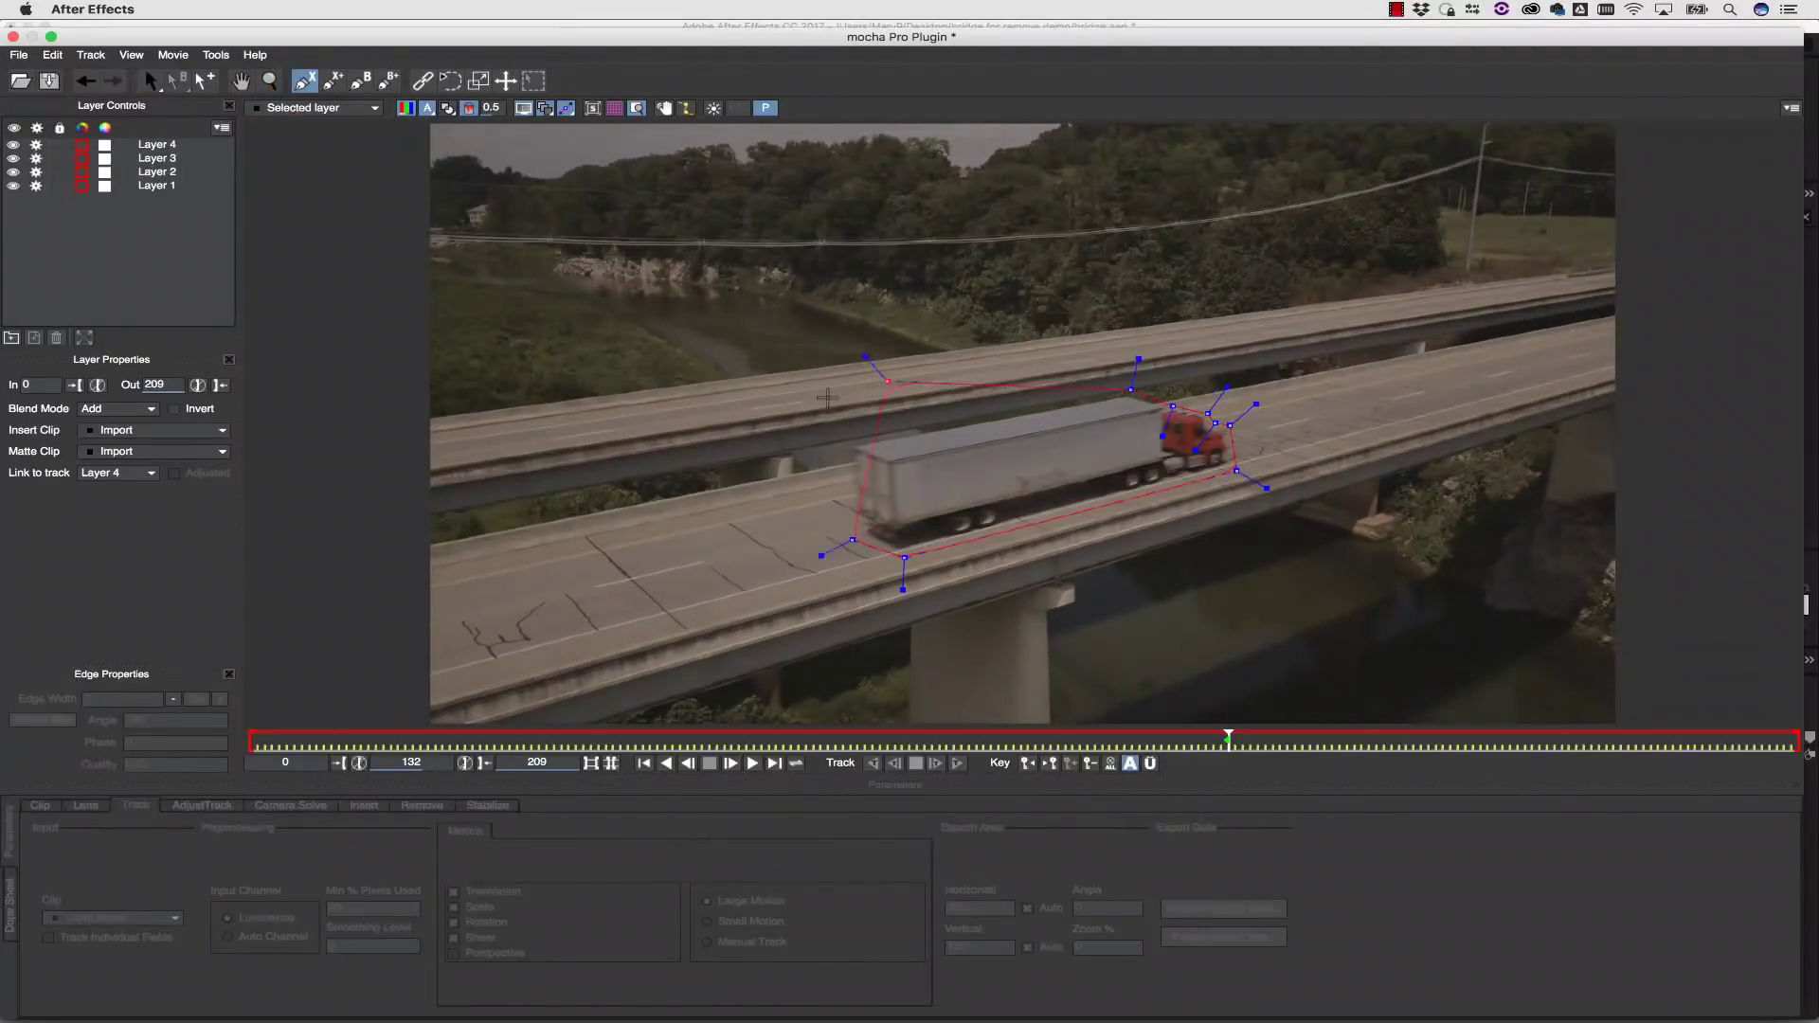
click(936, 763)
click(894, 762)
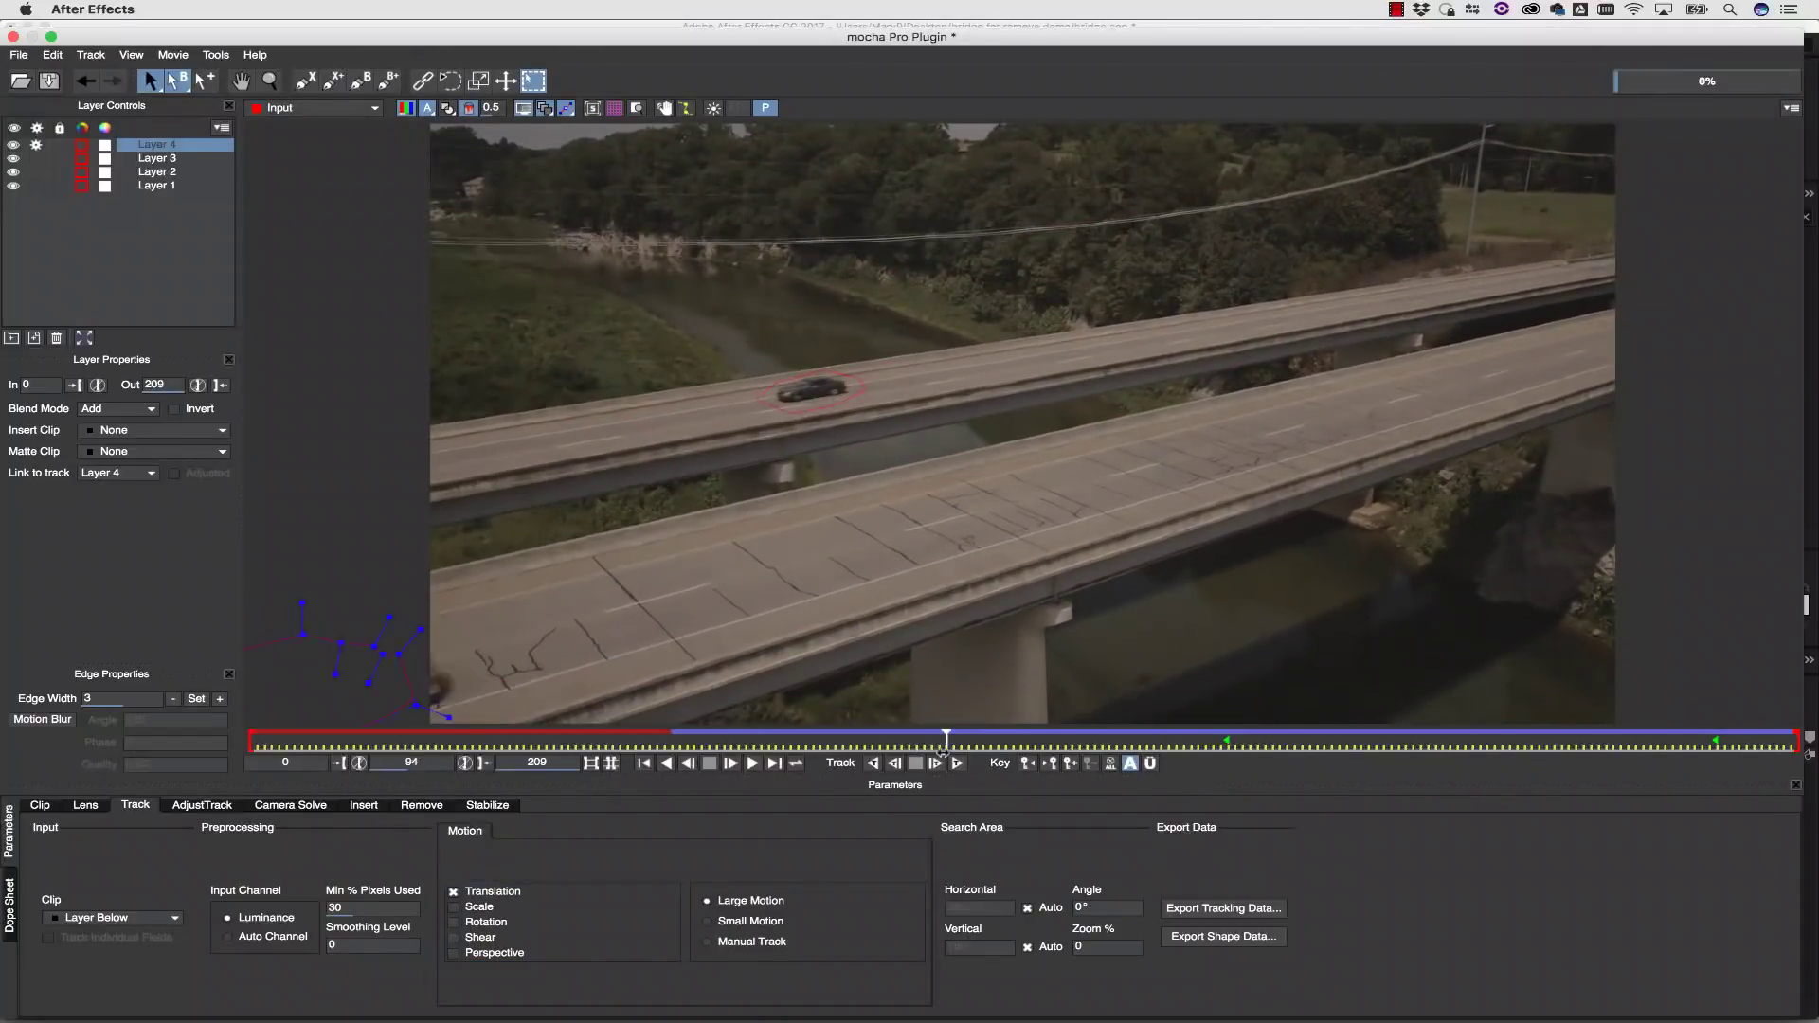
drag(945, 736, 1049, 736)
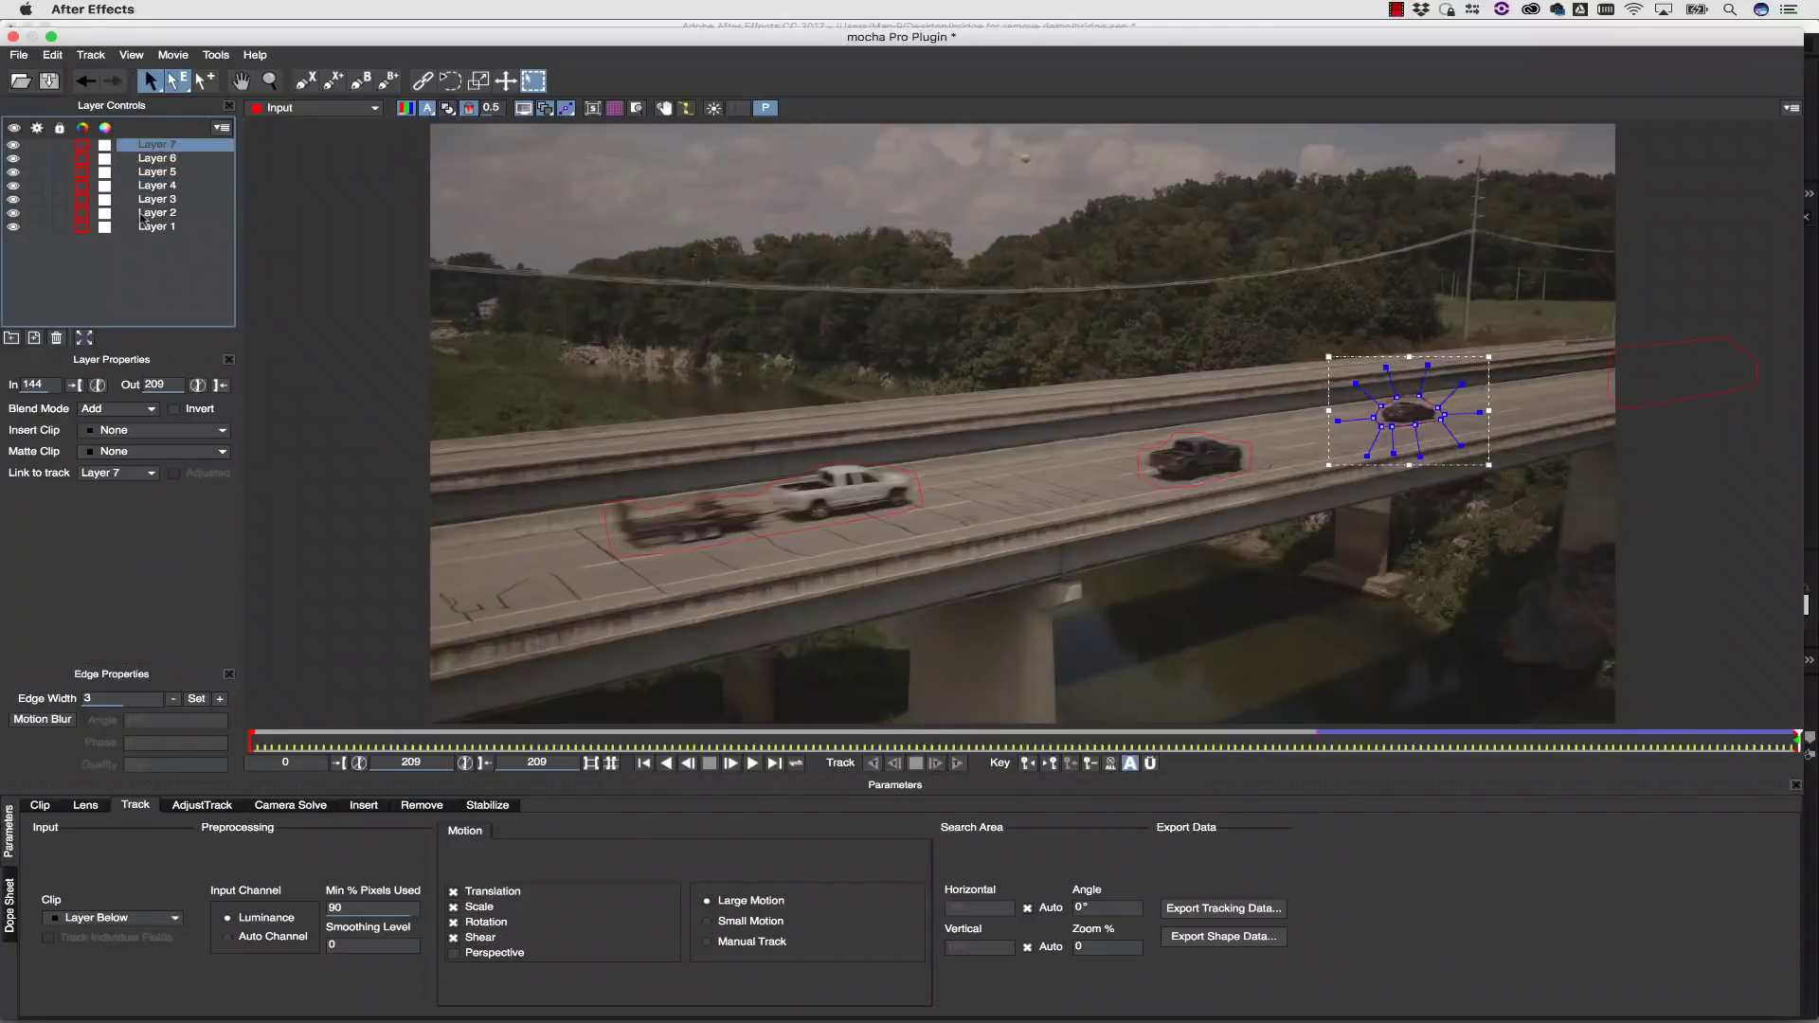
key(ctrl+a)
click(13, 339)
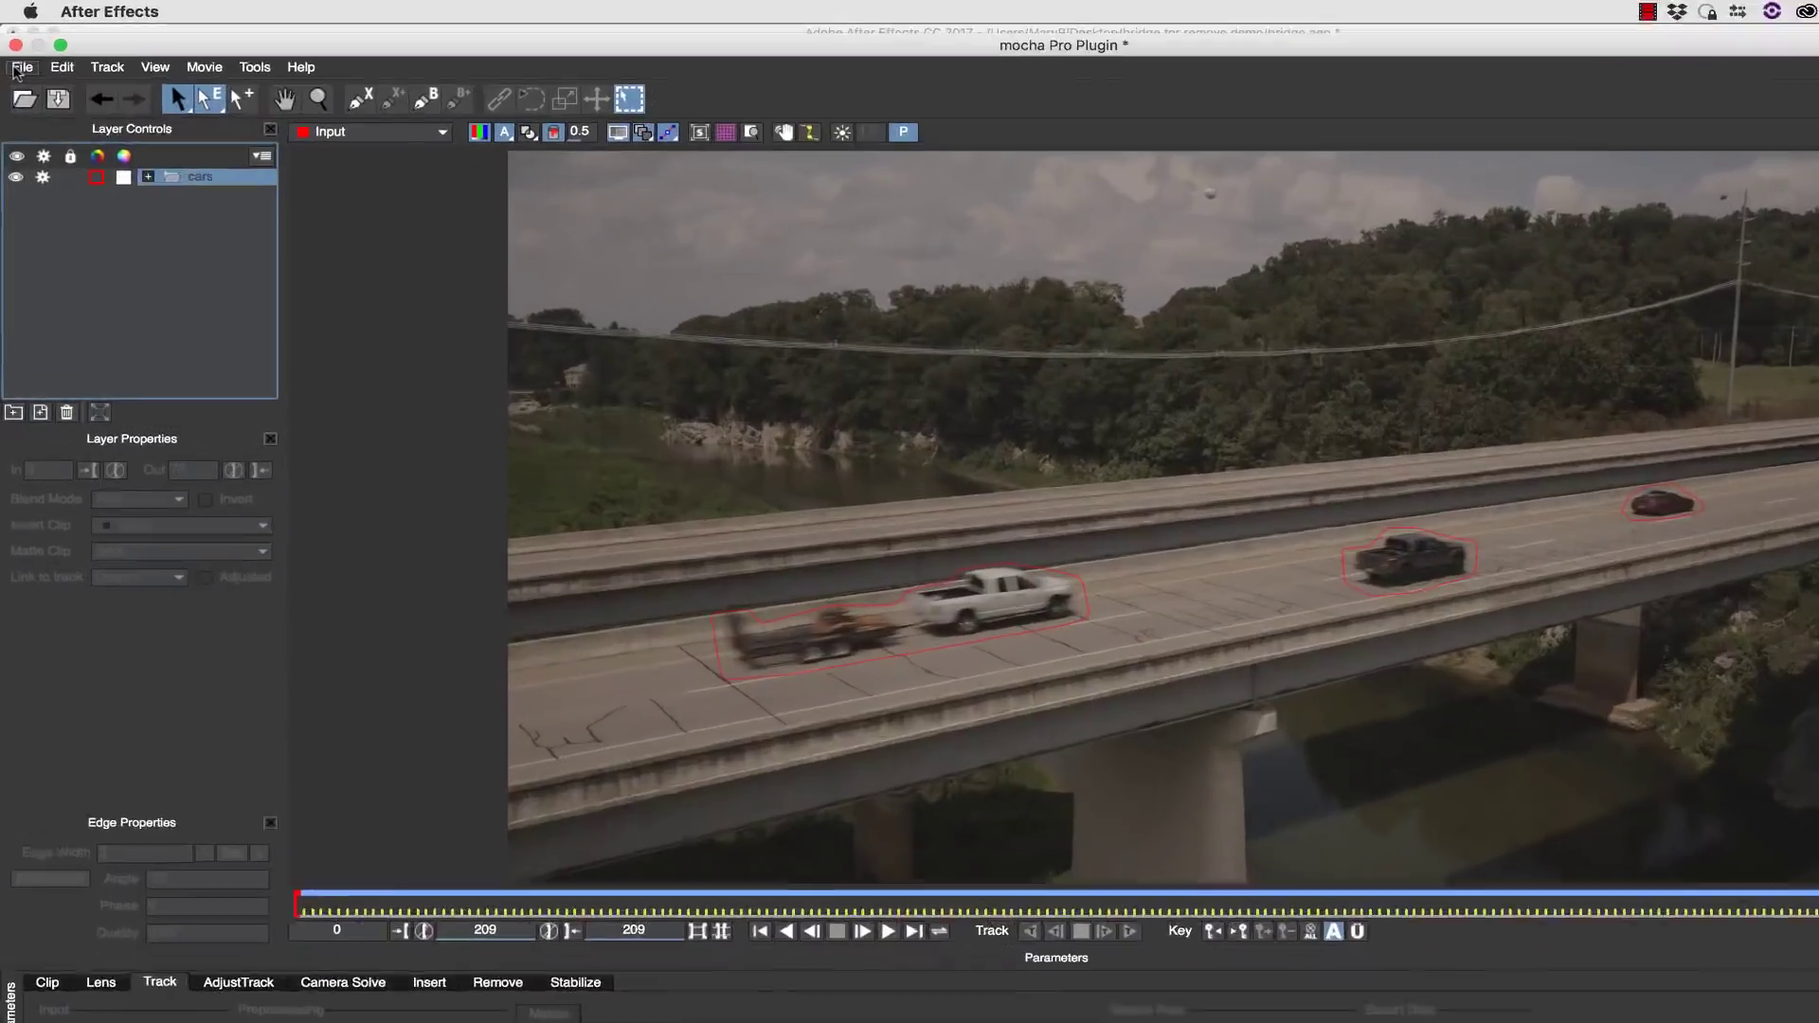
- Export the car mattes as a grayscale .jpeg sequence prefixed 'car_' into the bridge for remove demo folder
click(18, 54)
mouse_move(21, 154)
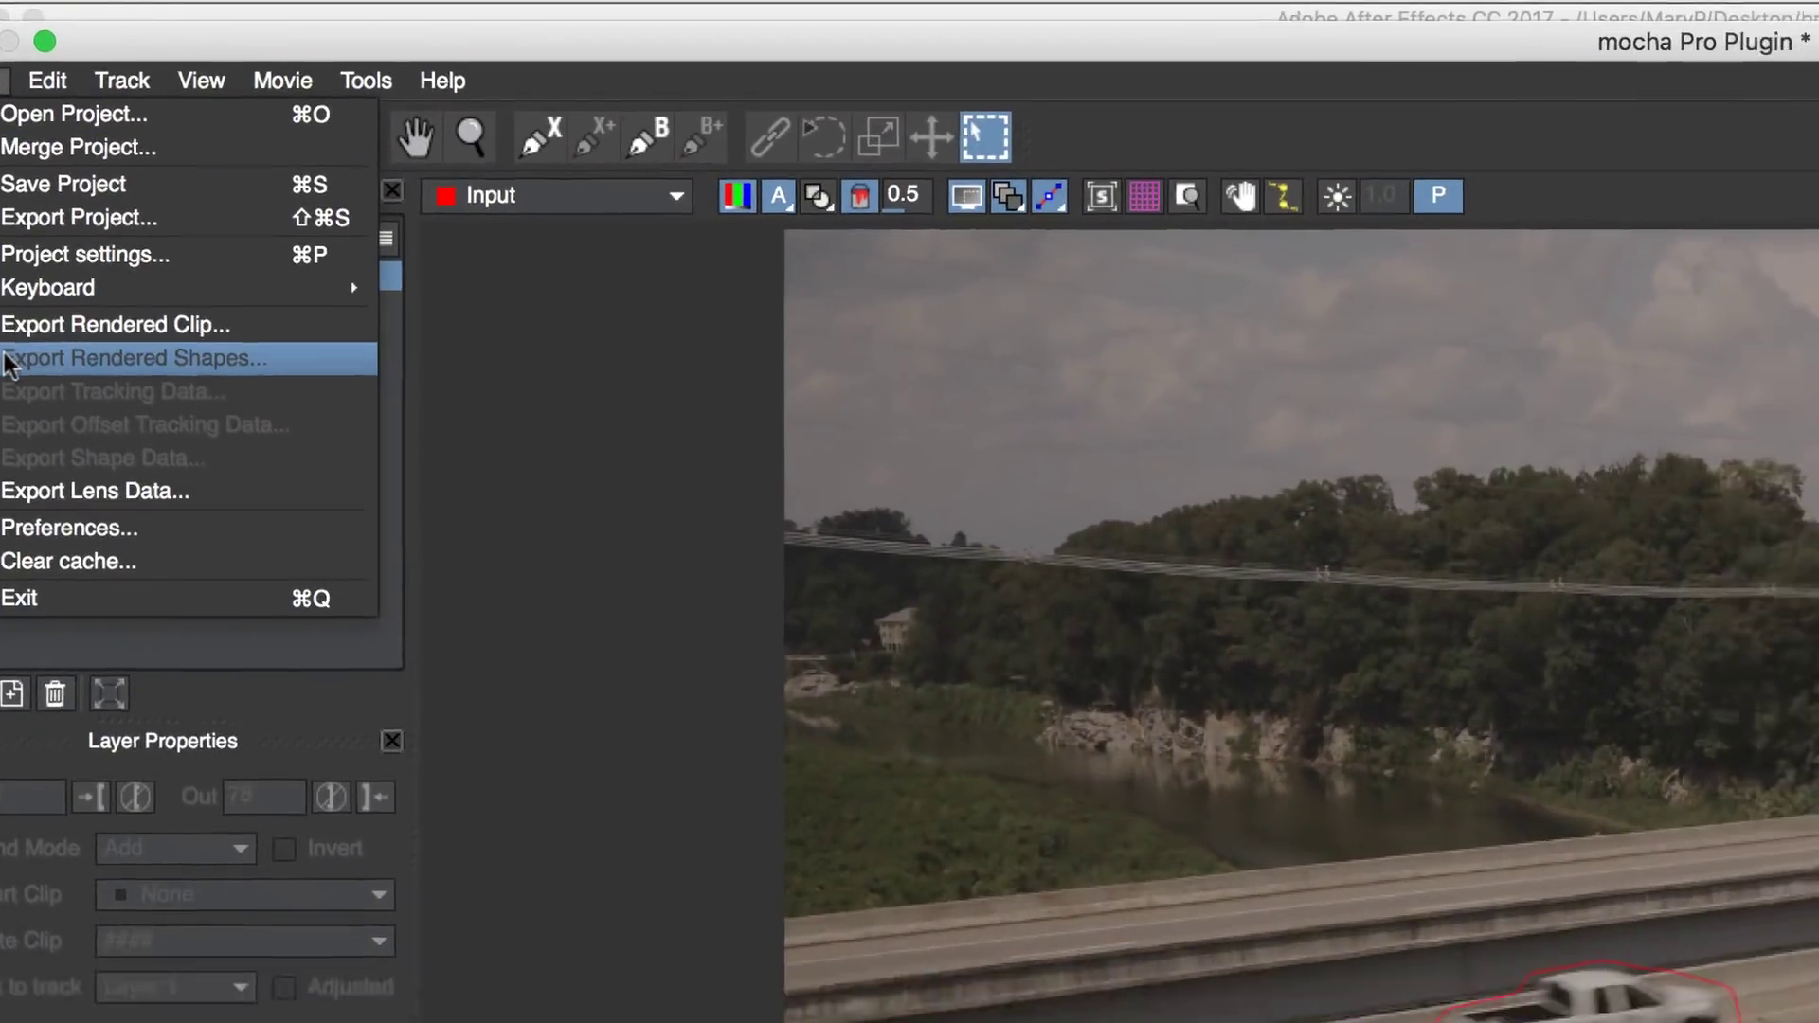
click(57, 405)
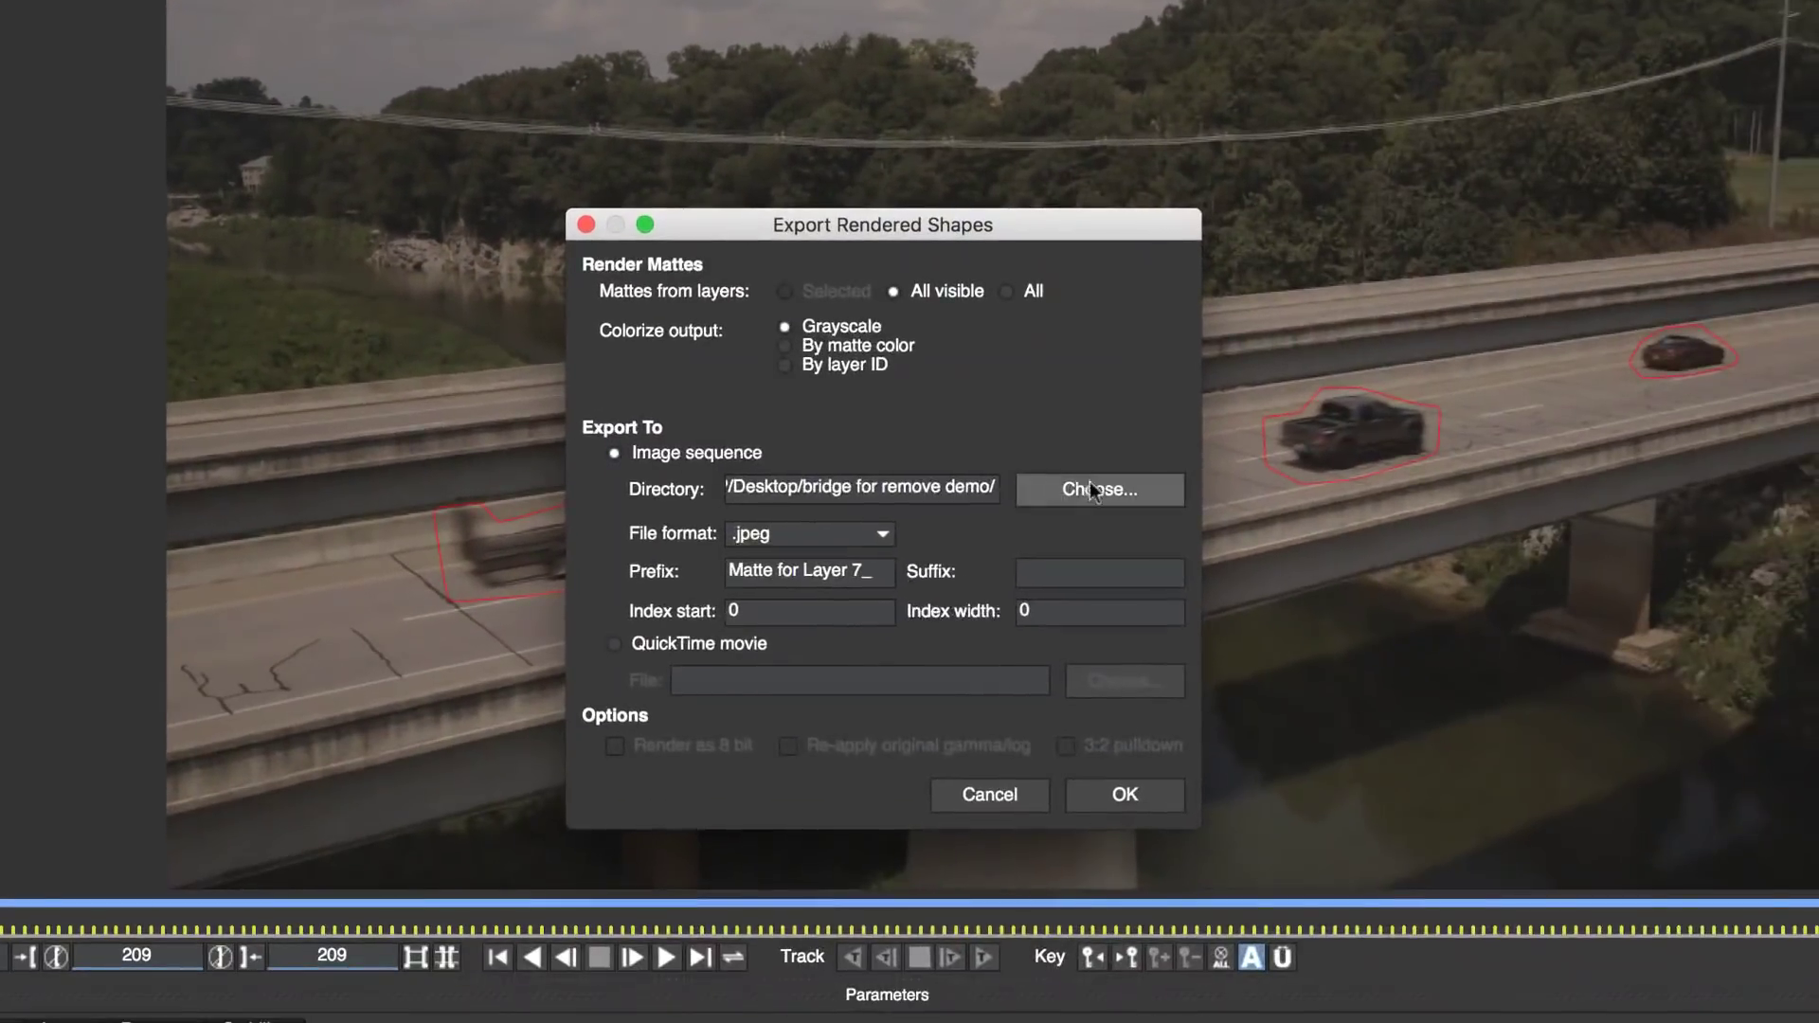
click(1091, 487)
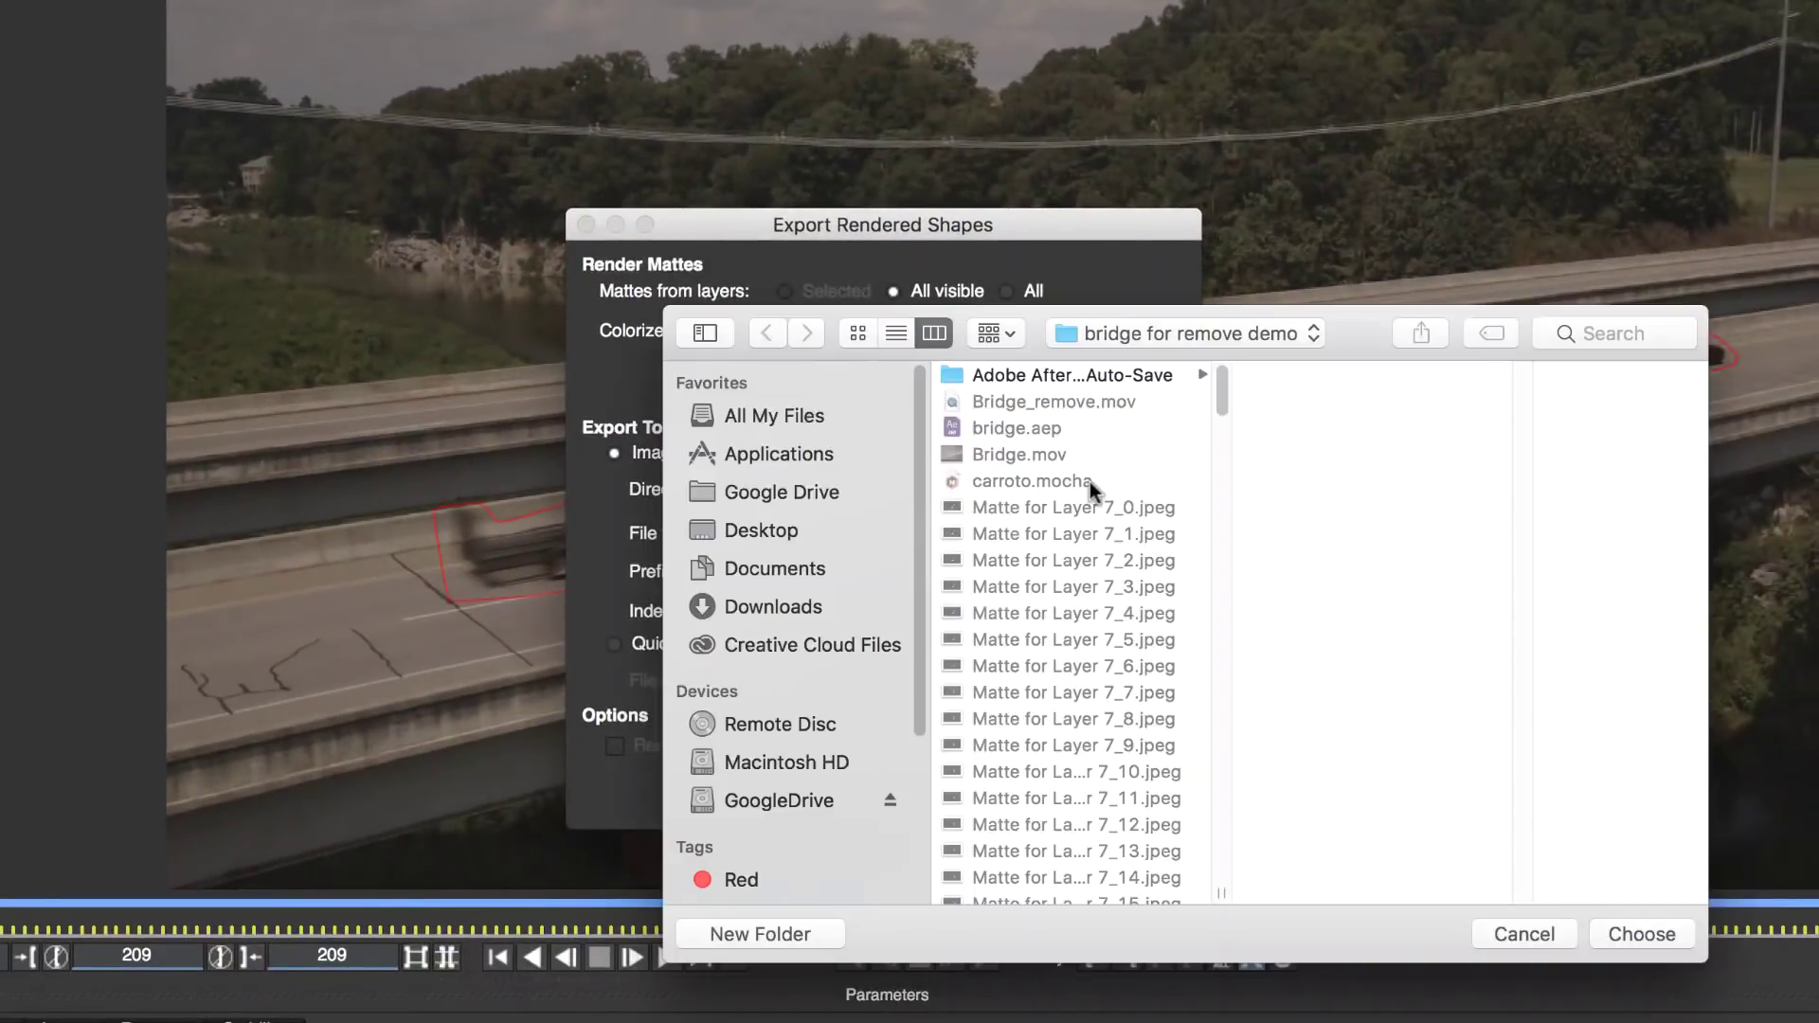
click(1646, 933)
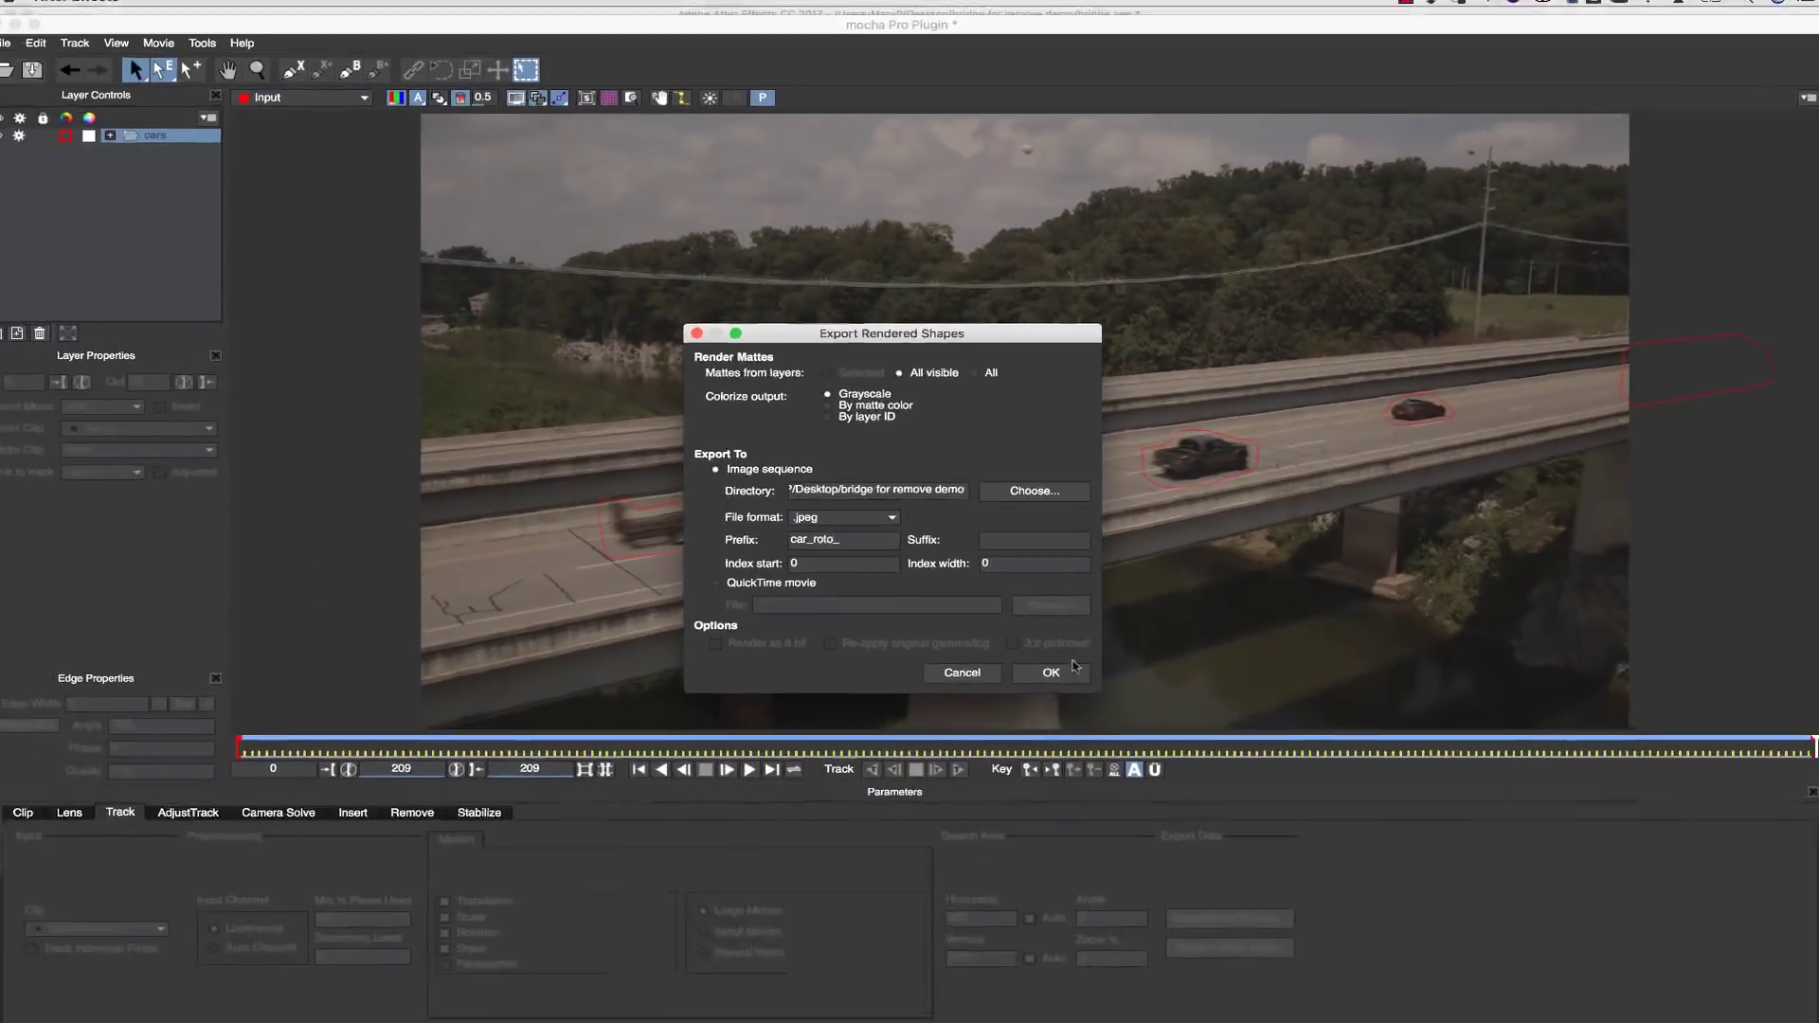
click(1124, 793)
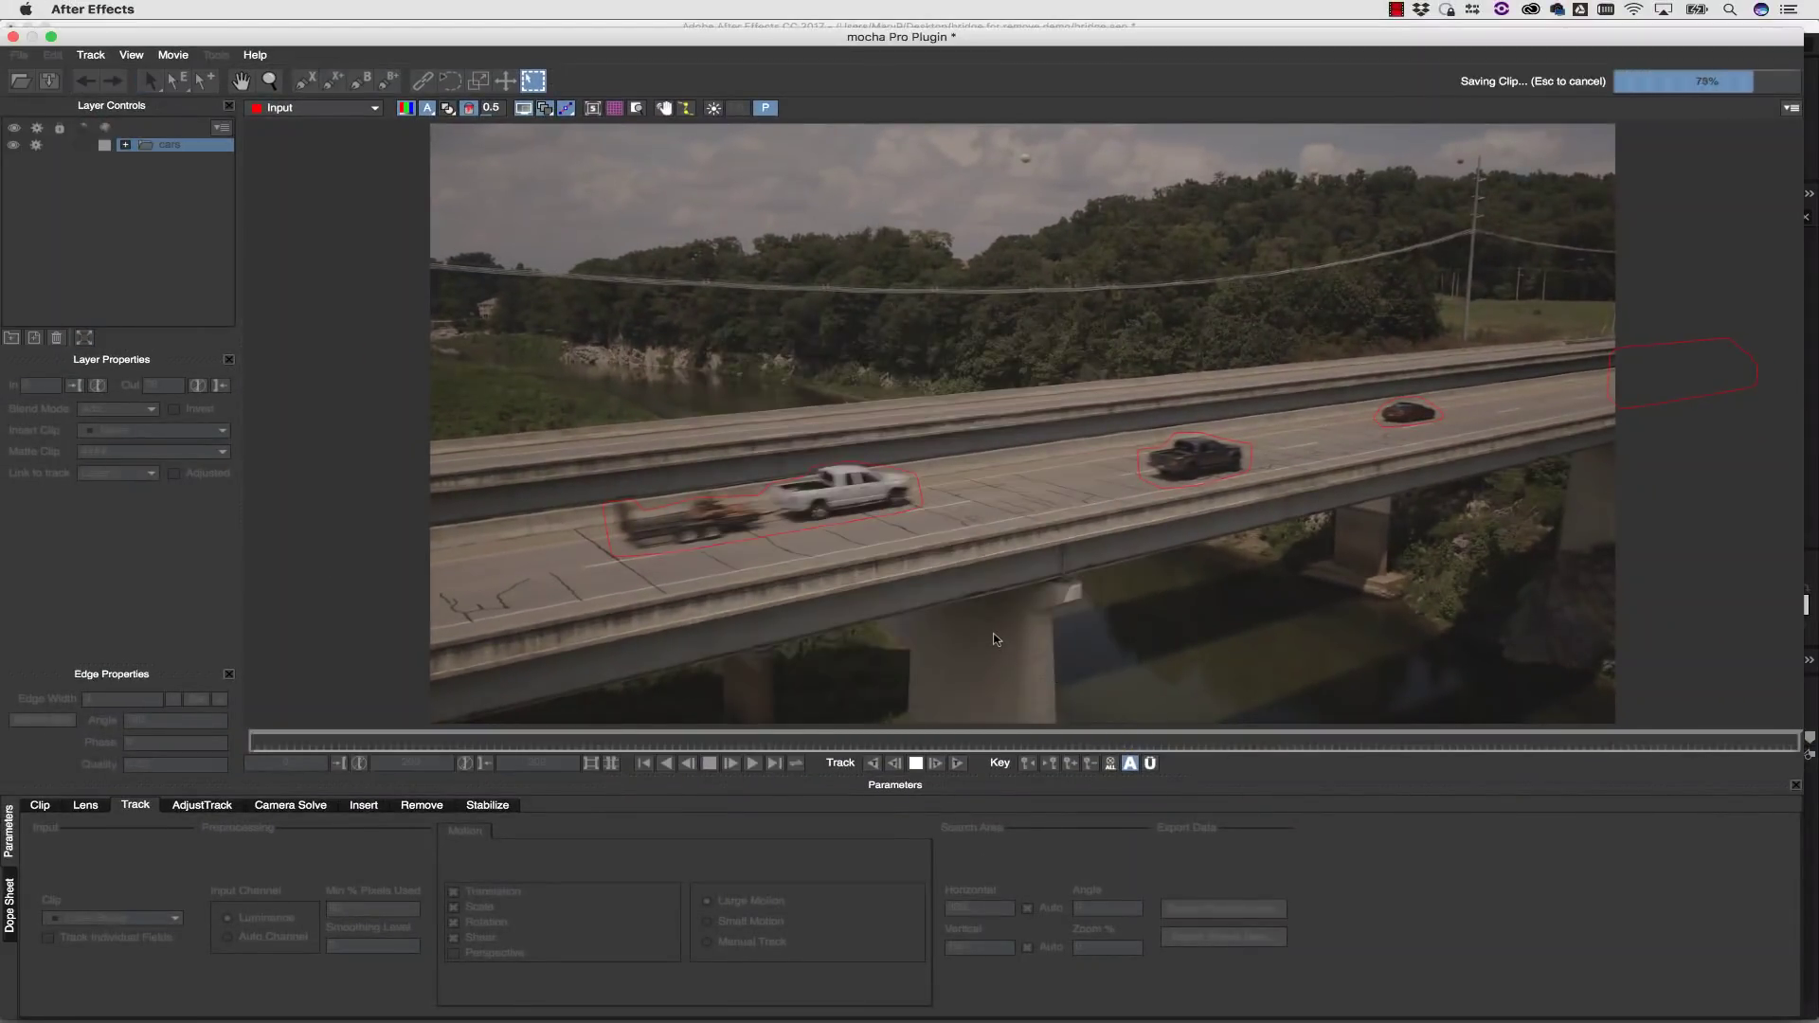
click(19, 55)
- Close Mocha, duplicate the Bridge.mov layer in Bridge 2, and select the copy's mocha Pro effect
click(57, 104)
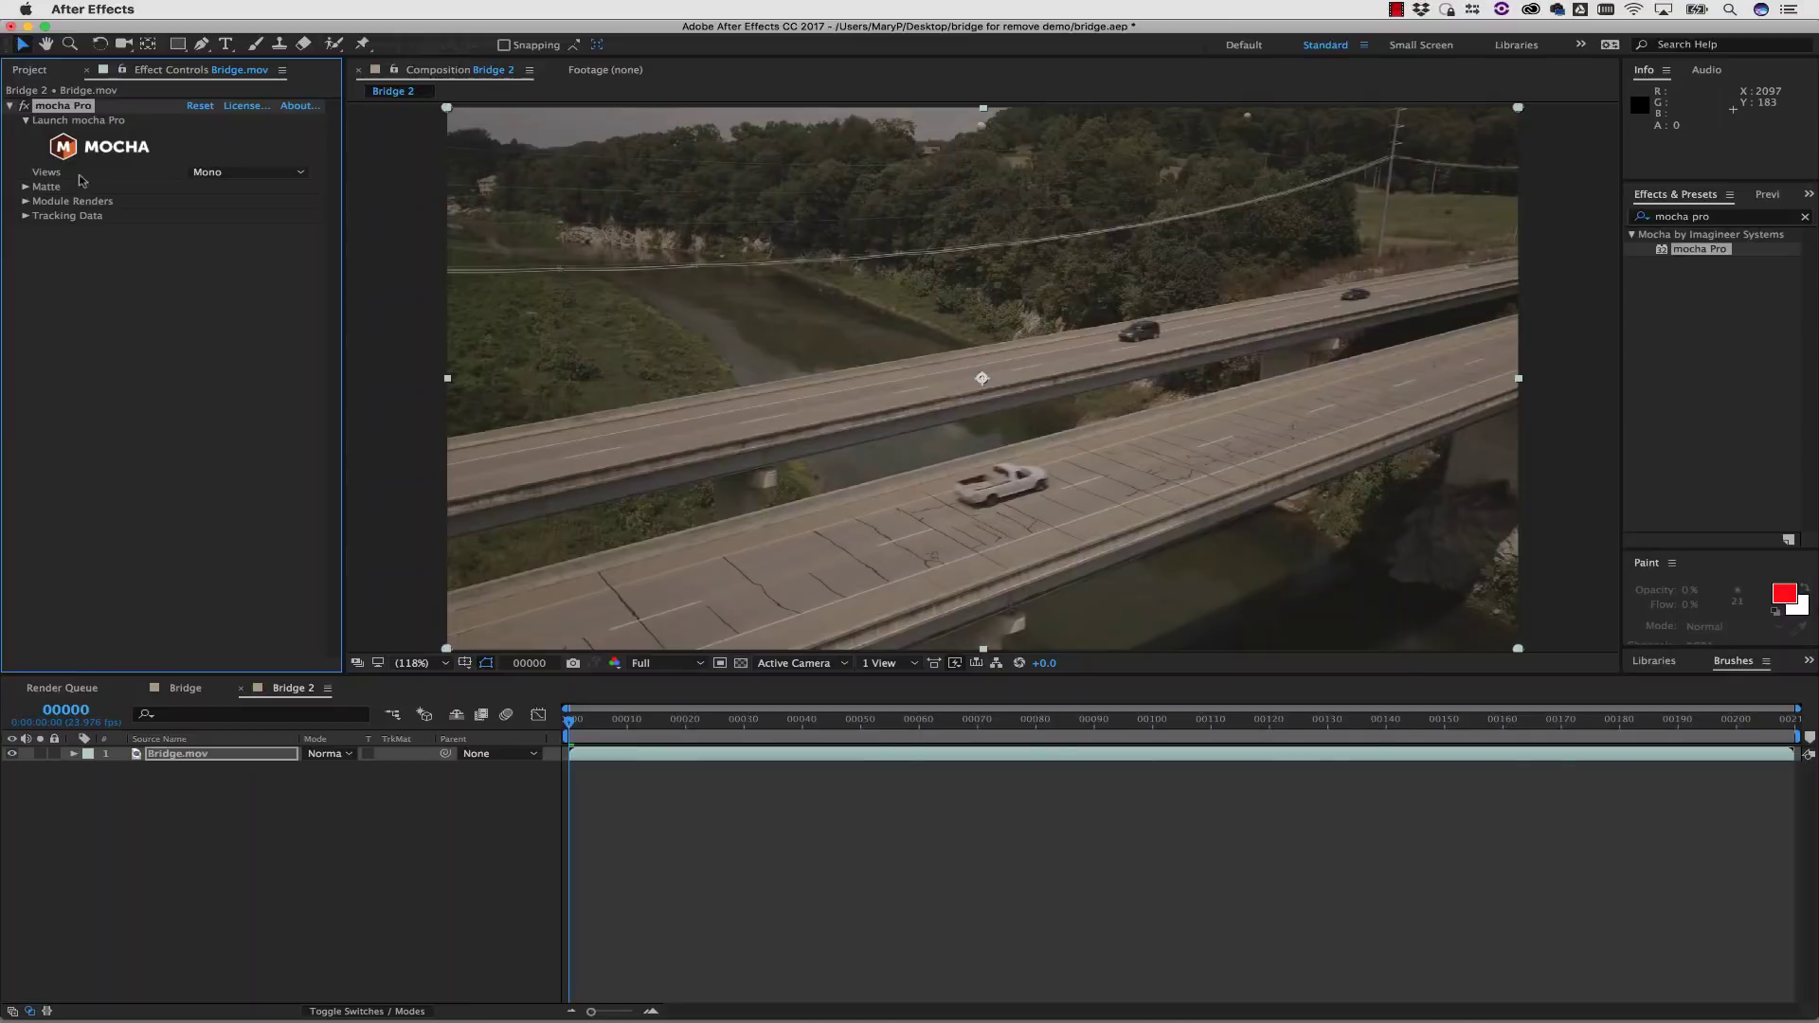
right_click(194, 792)
click(194, 761)
key(super+d)
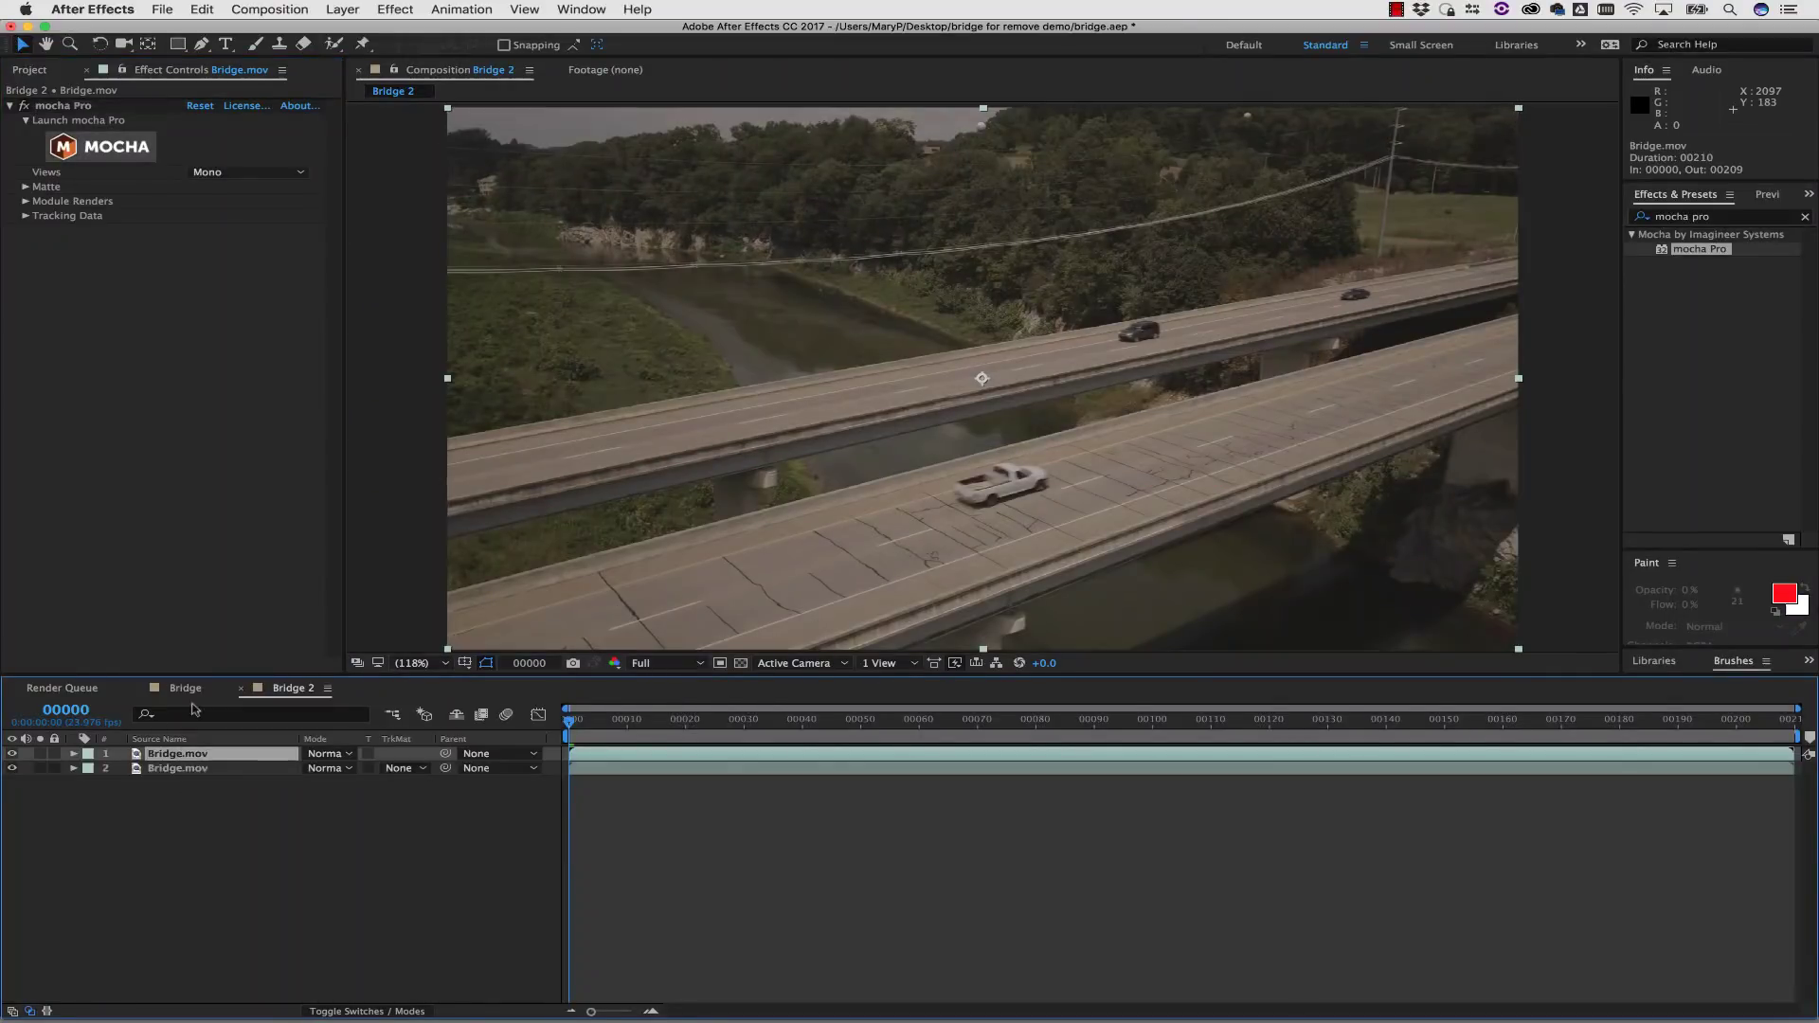
click(80, 106)
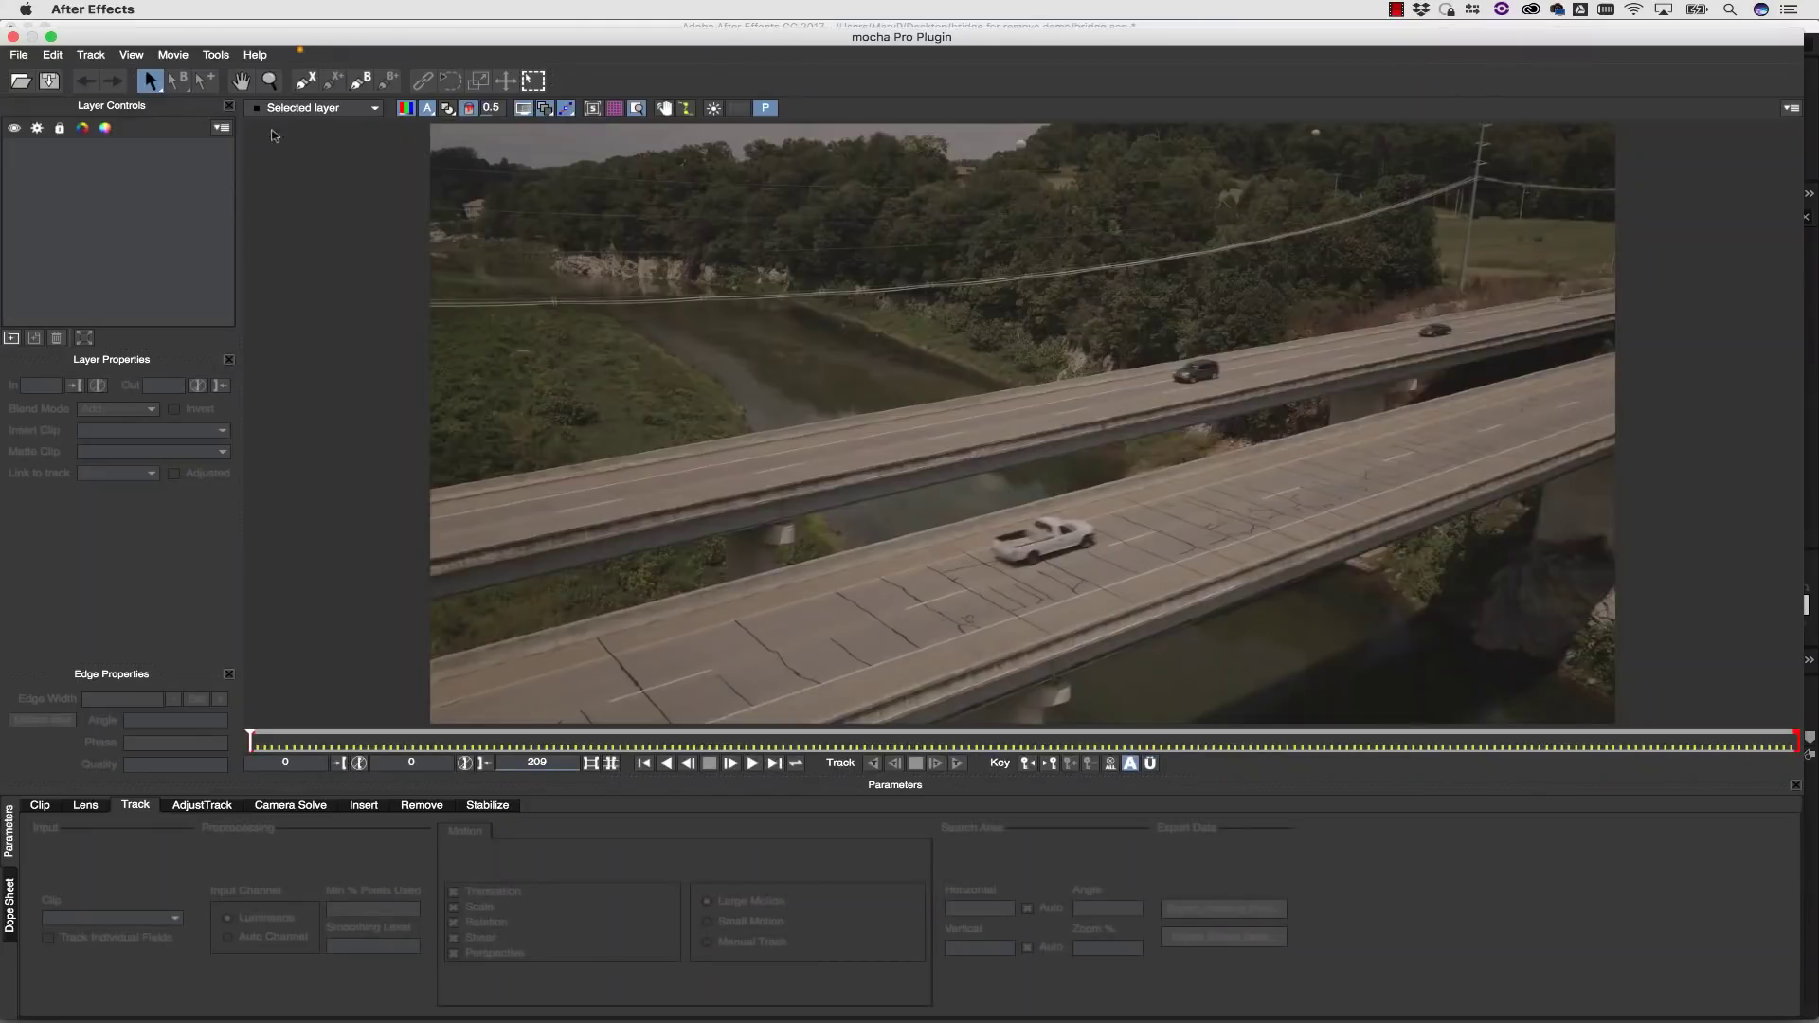
- Import the car_roto JPEG sequence (frames 0–209) as the cars layer's external matte clip
click(18, 55)
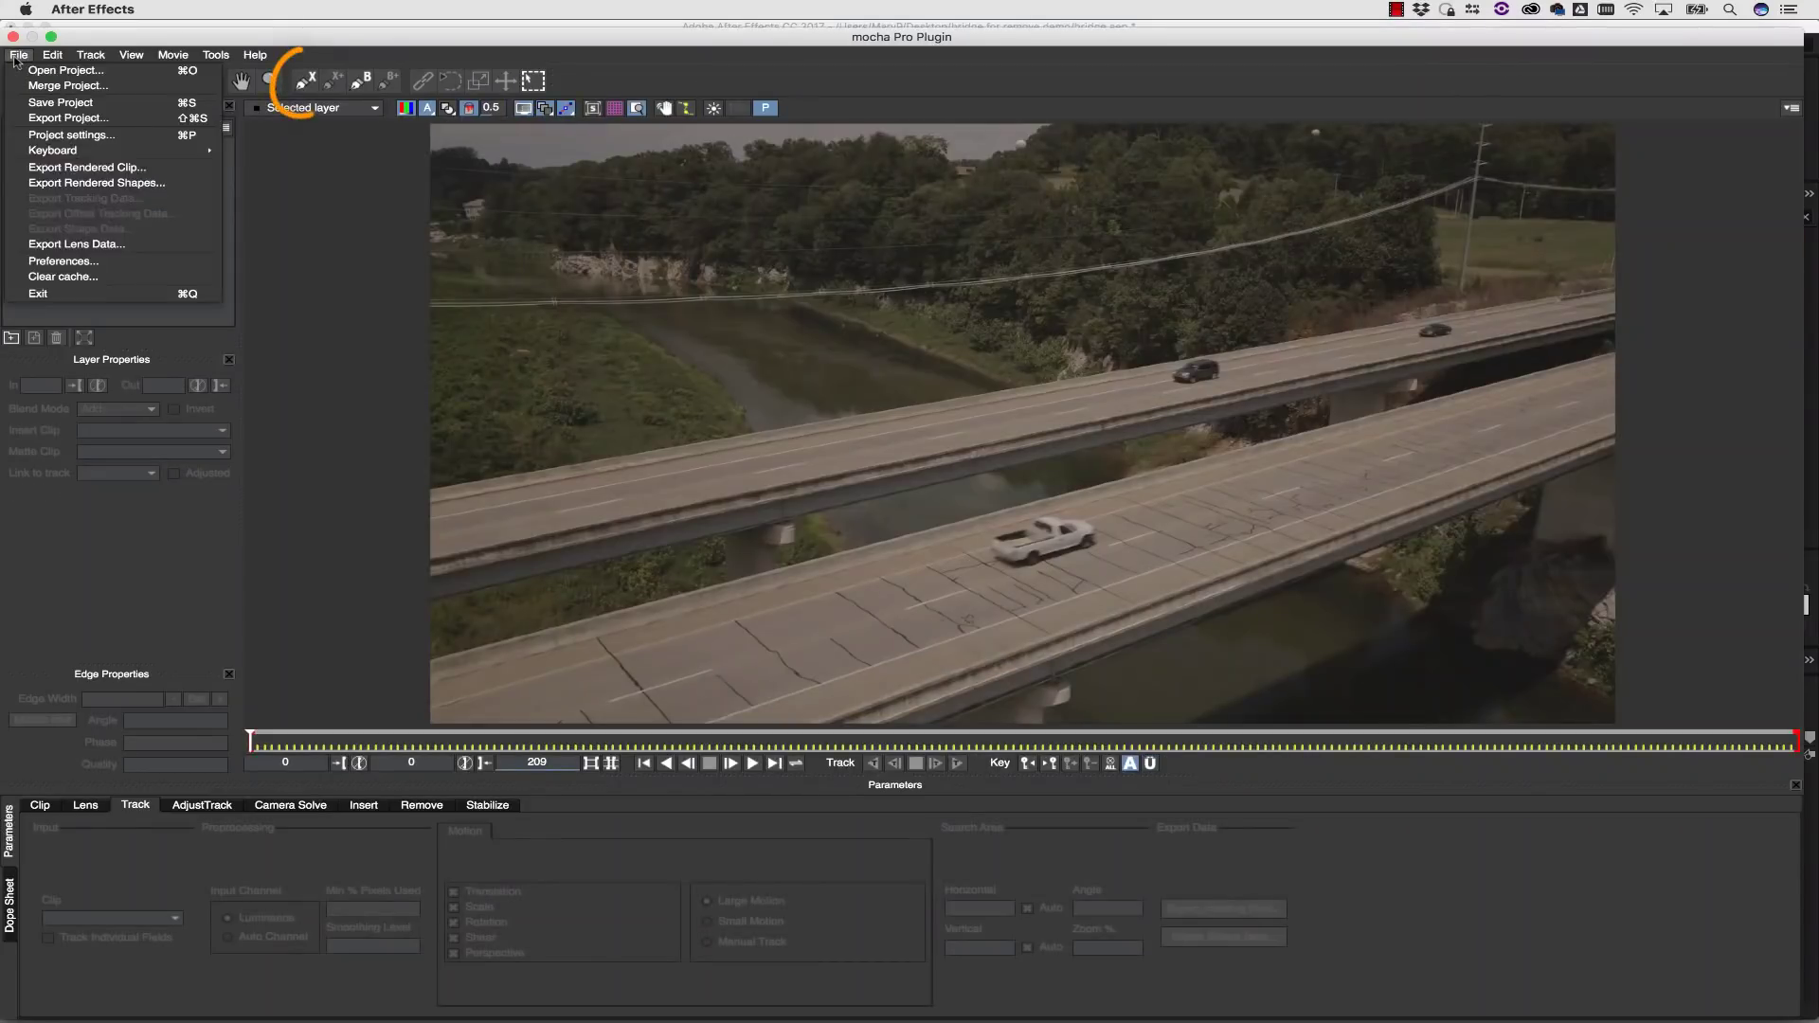
click(305, 80)
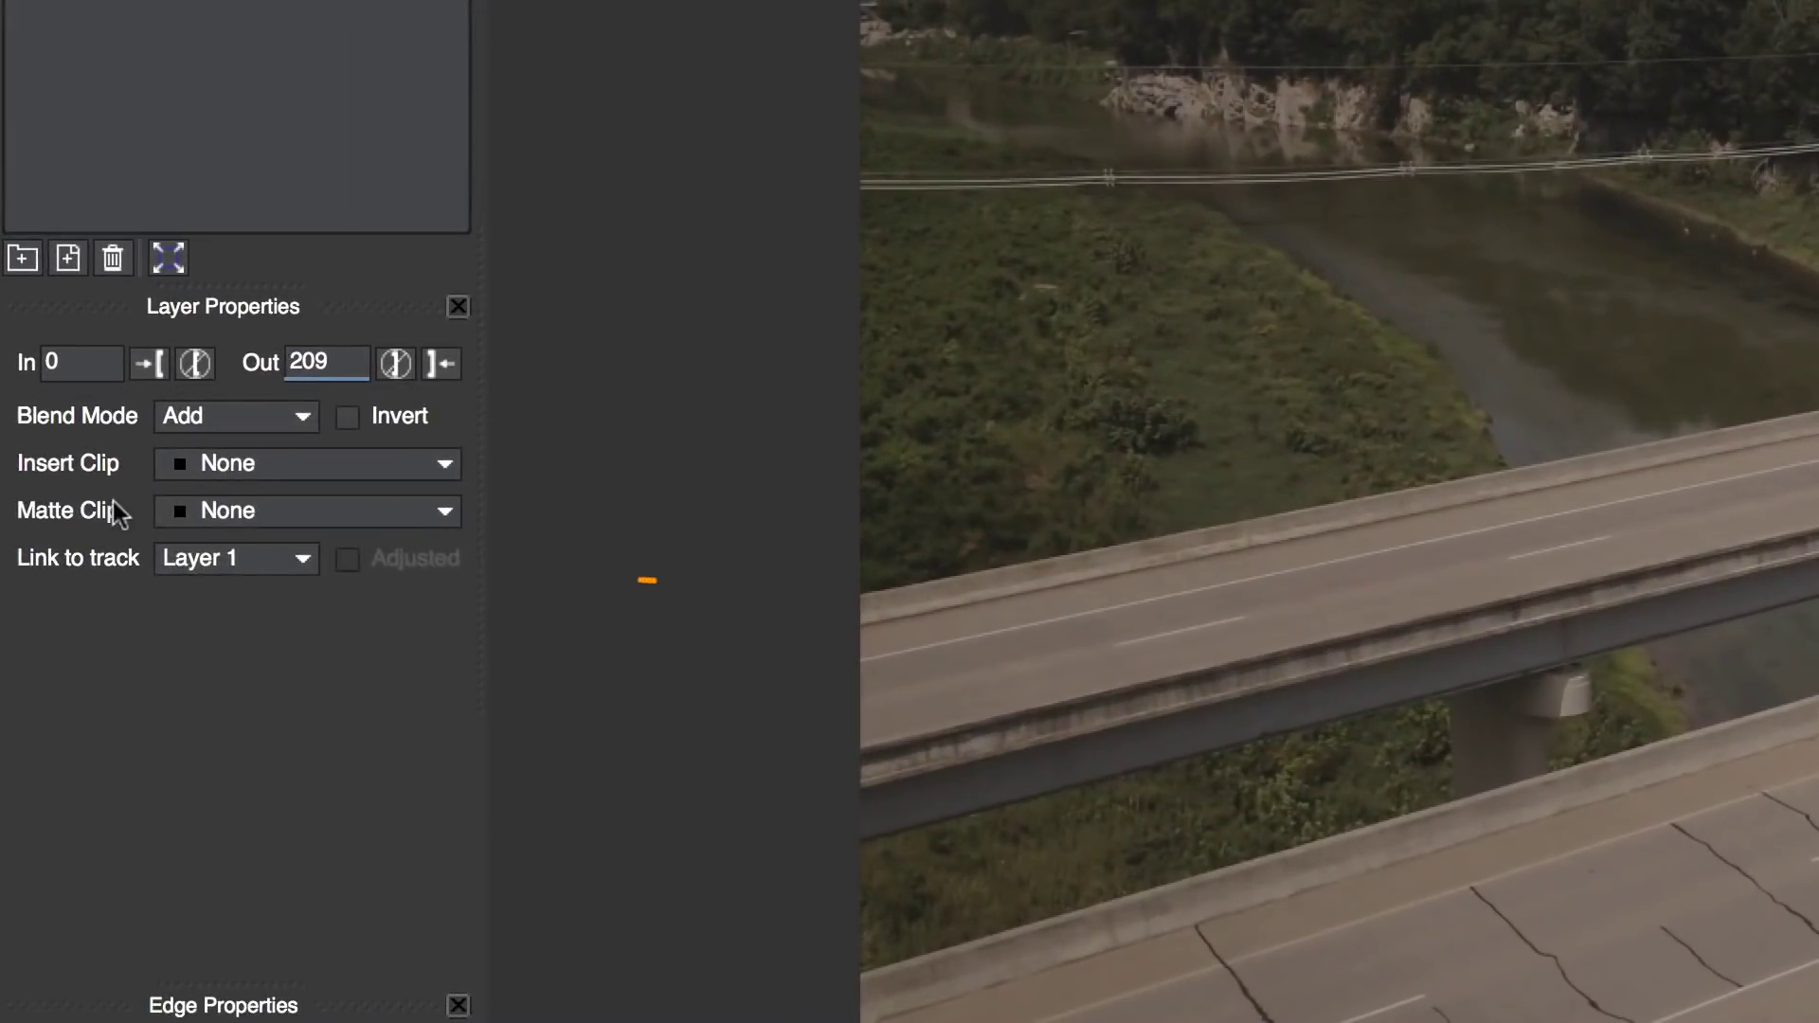
click(79, 452)
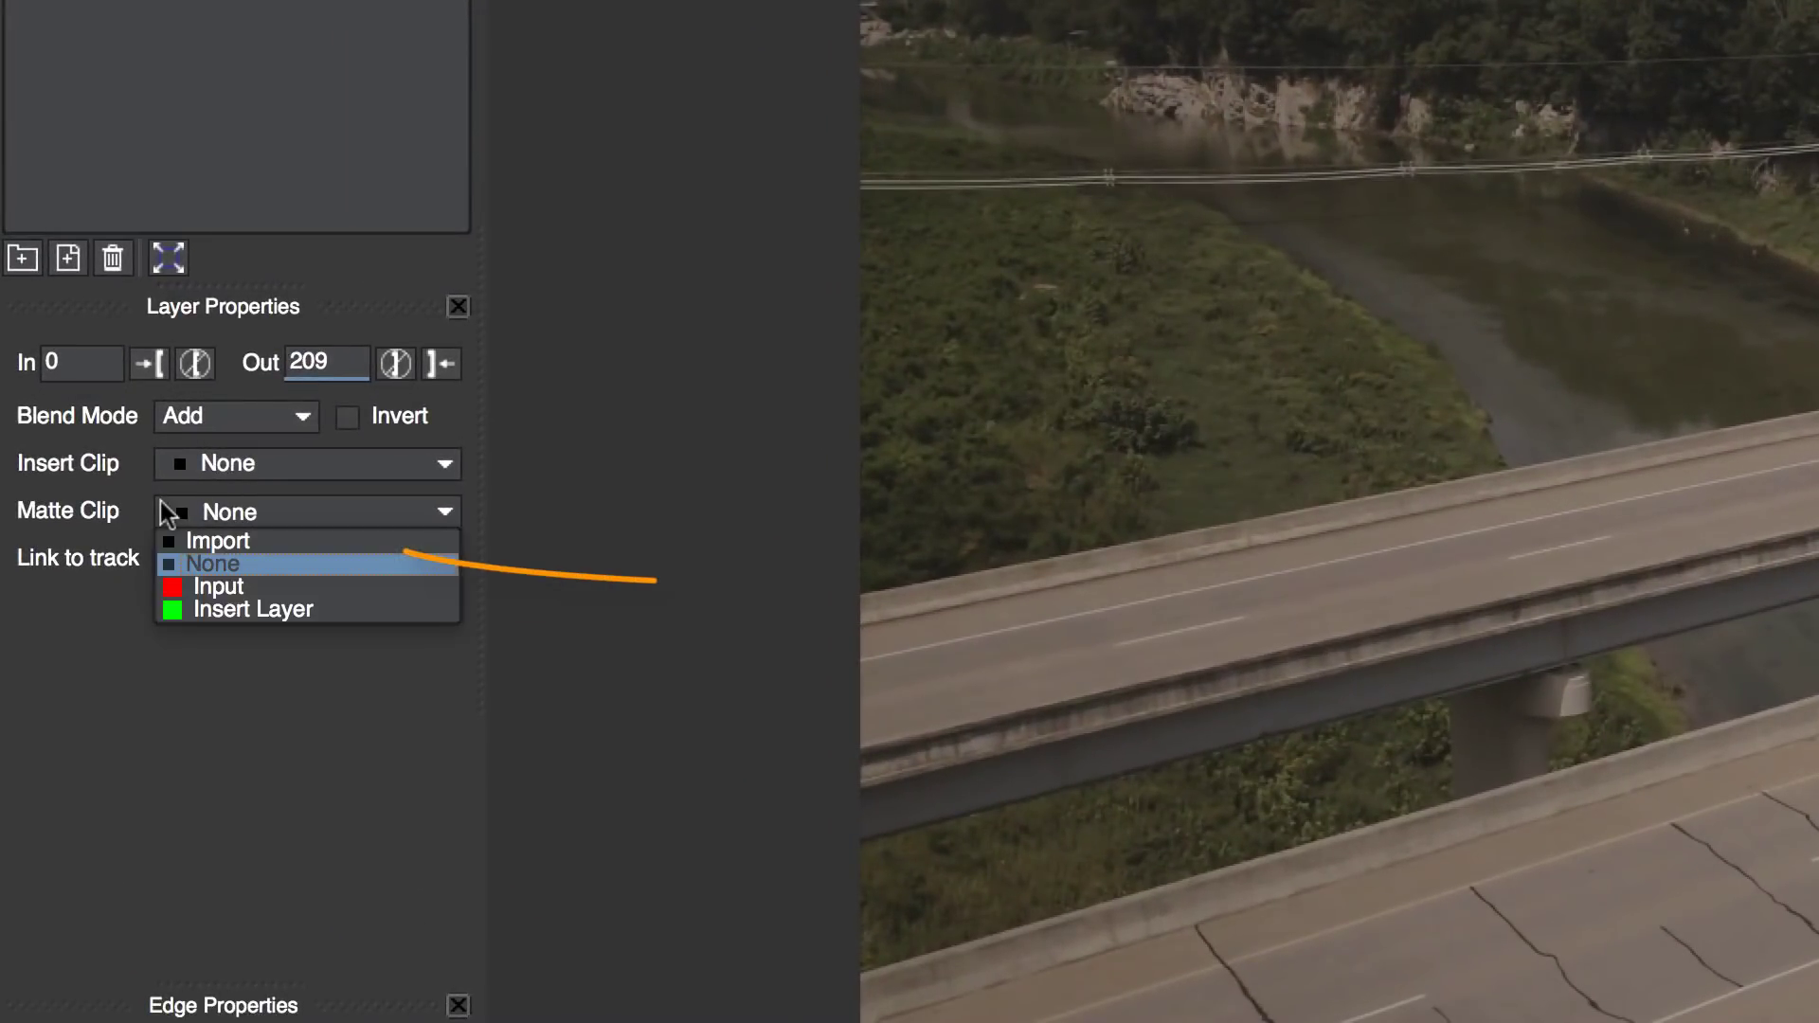
click(248, 536)
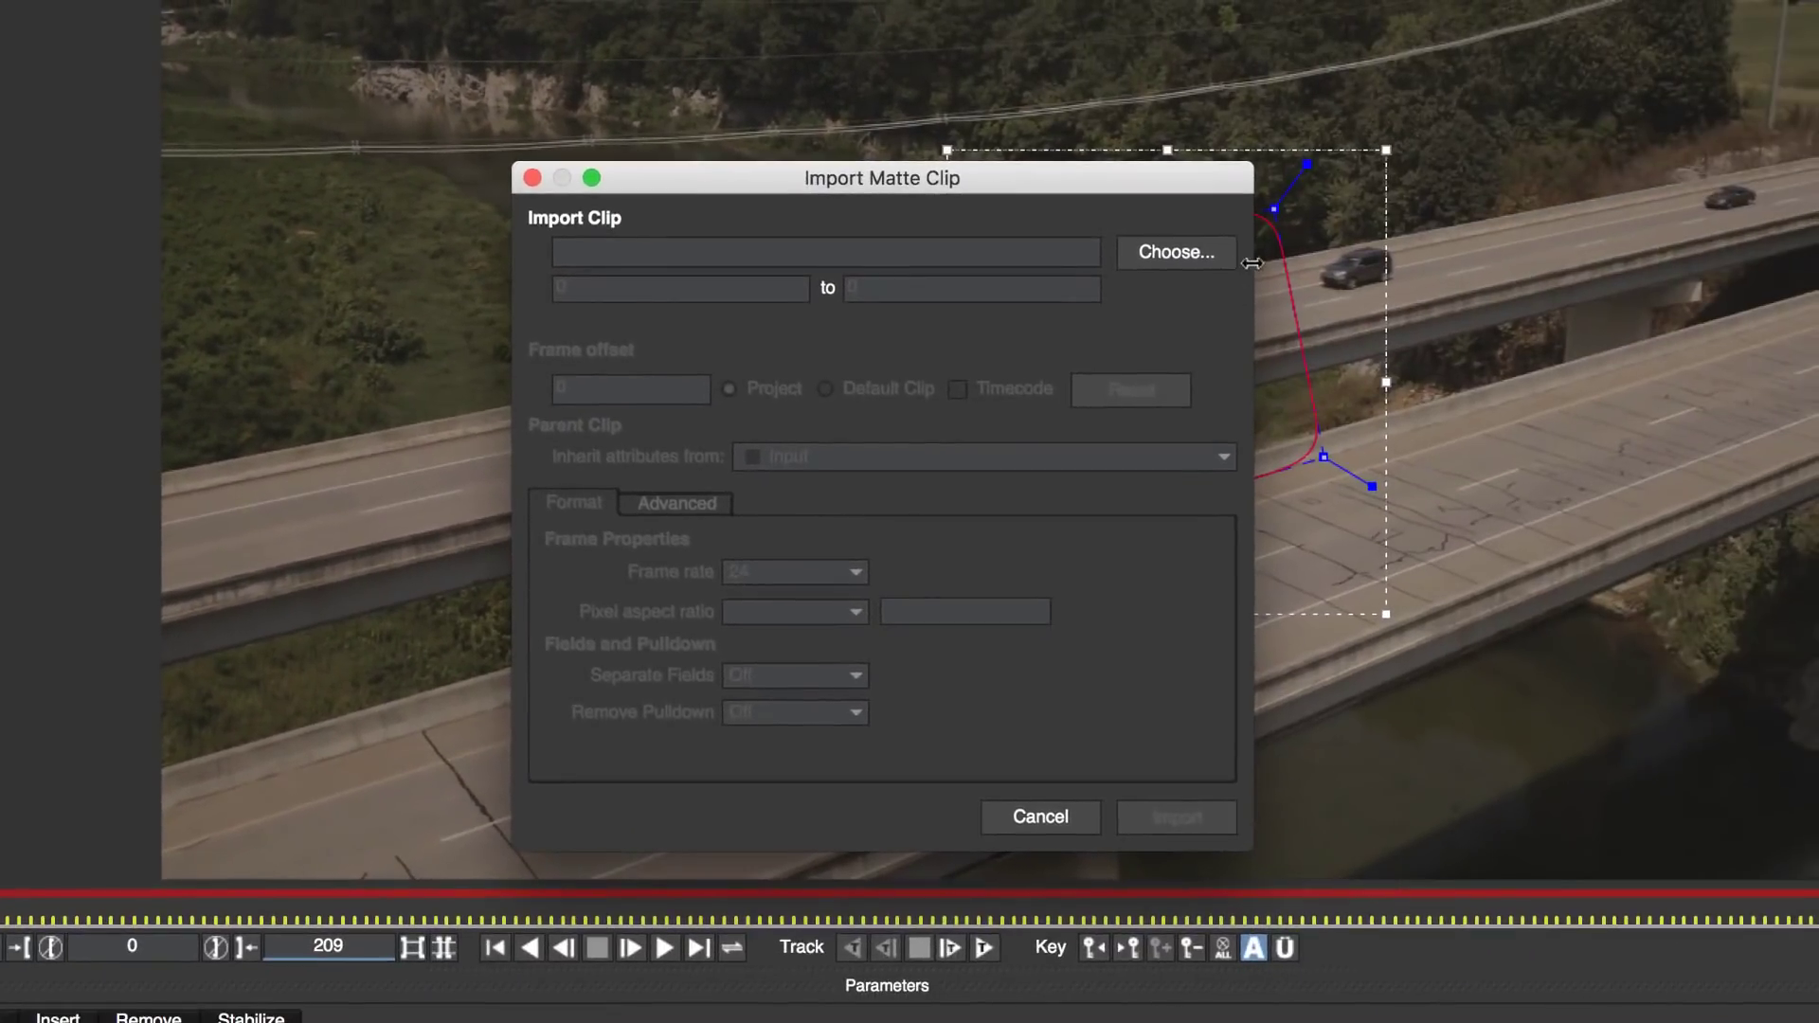
click(1209, 249)
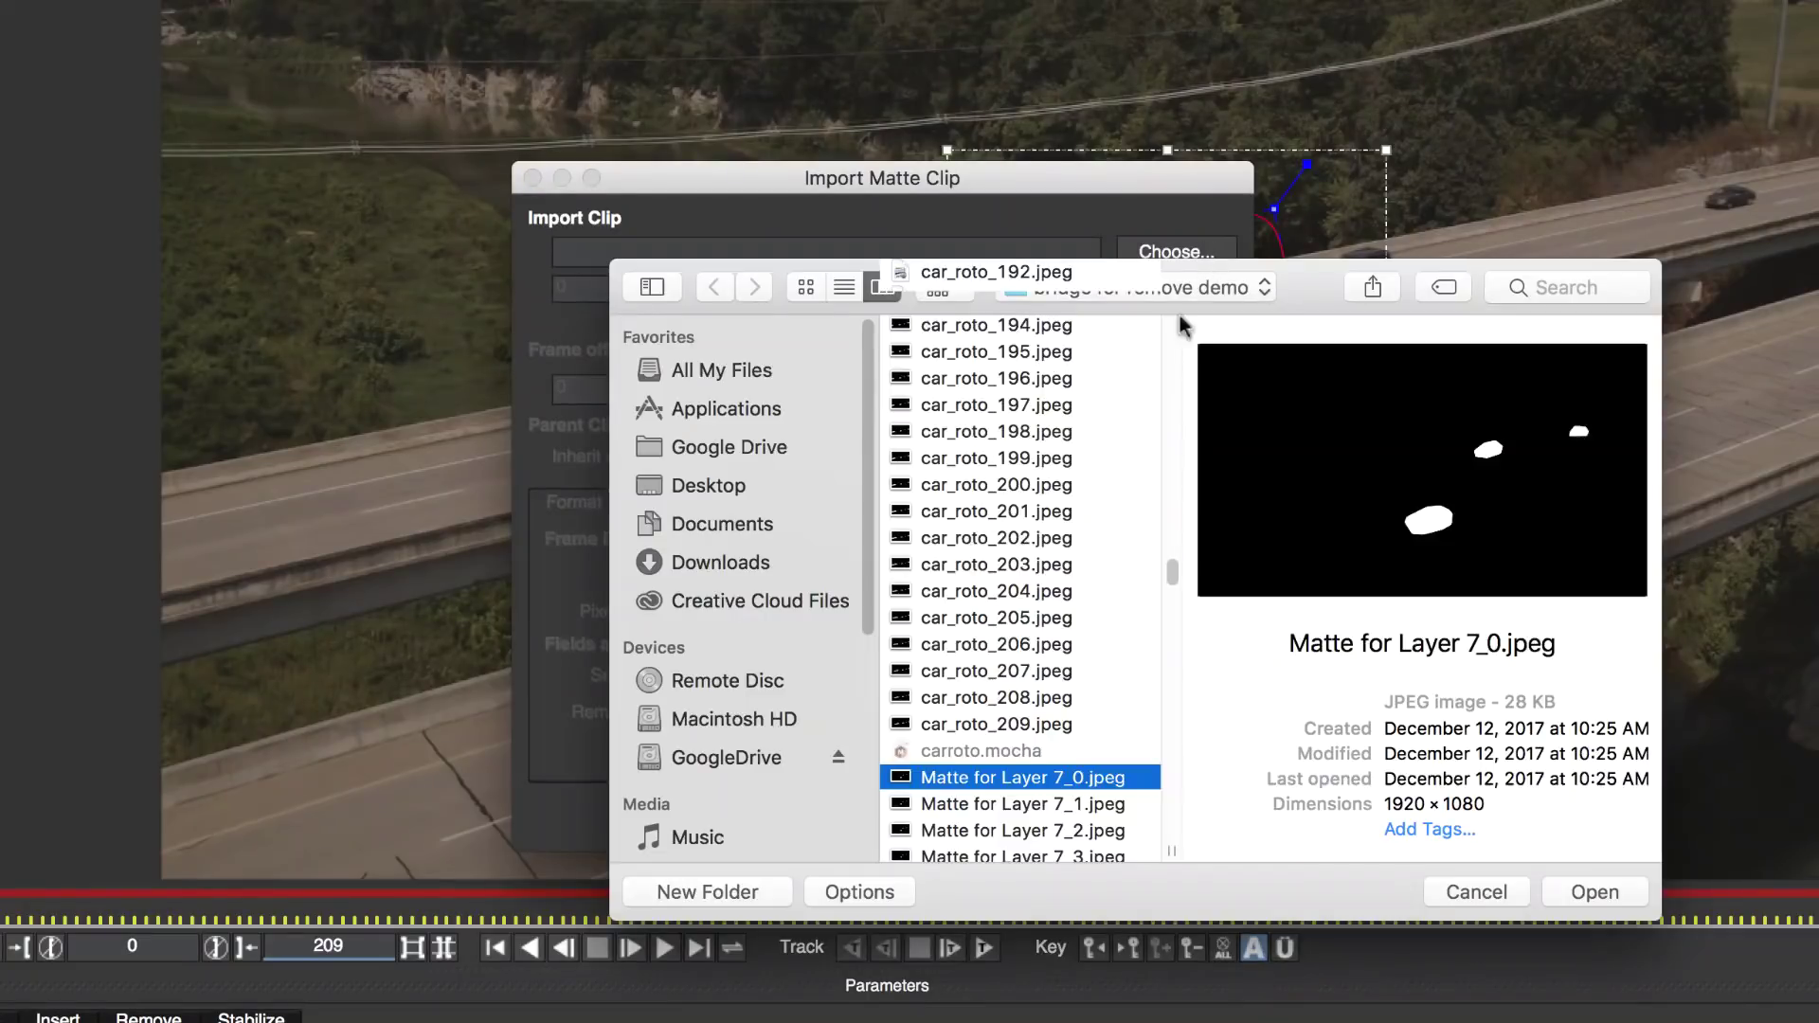
scroll(973, 630, up, 15)
click(975, 434)
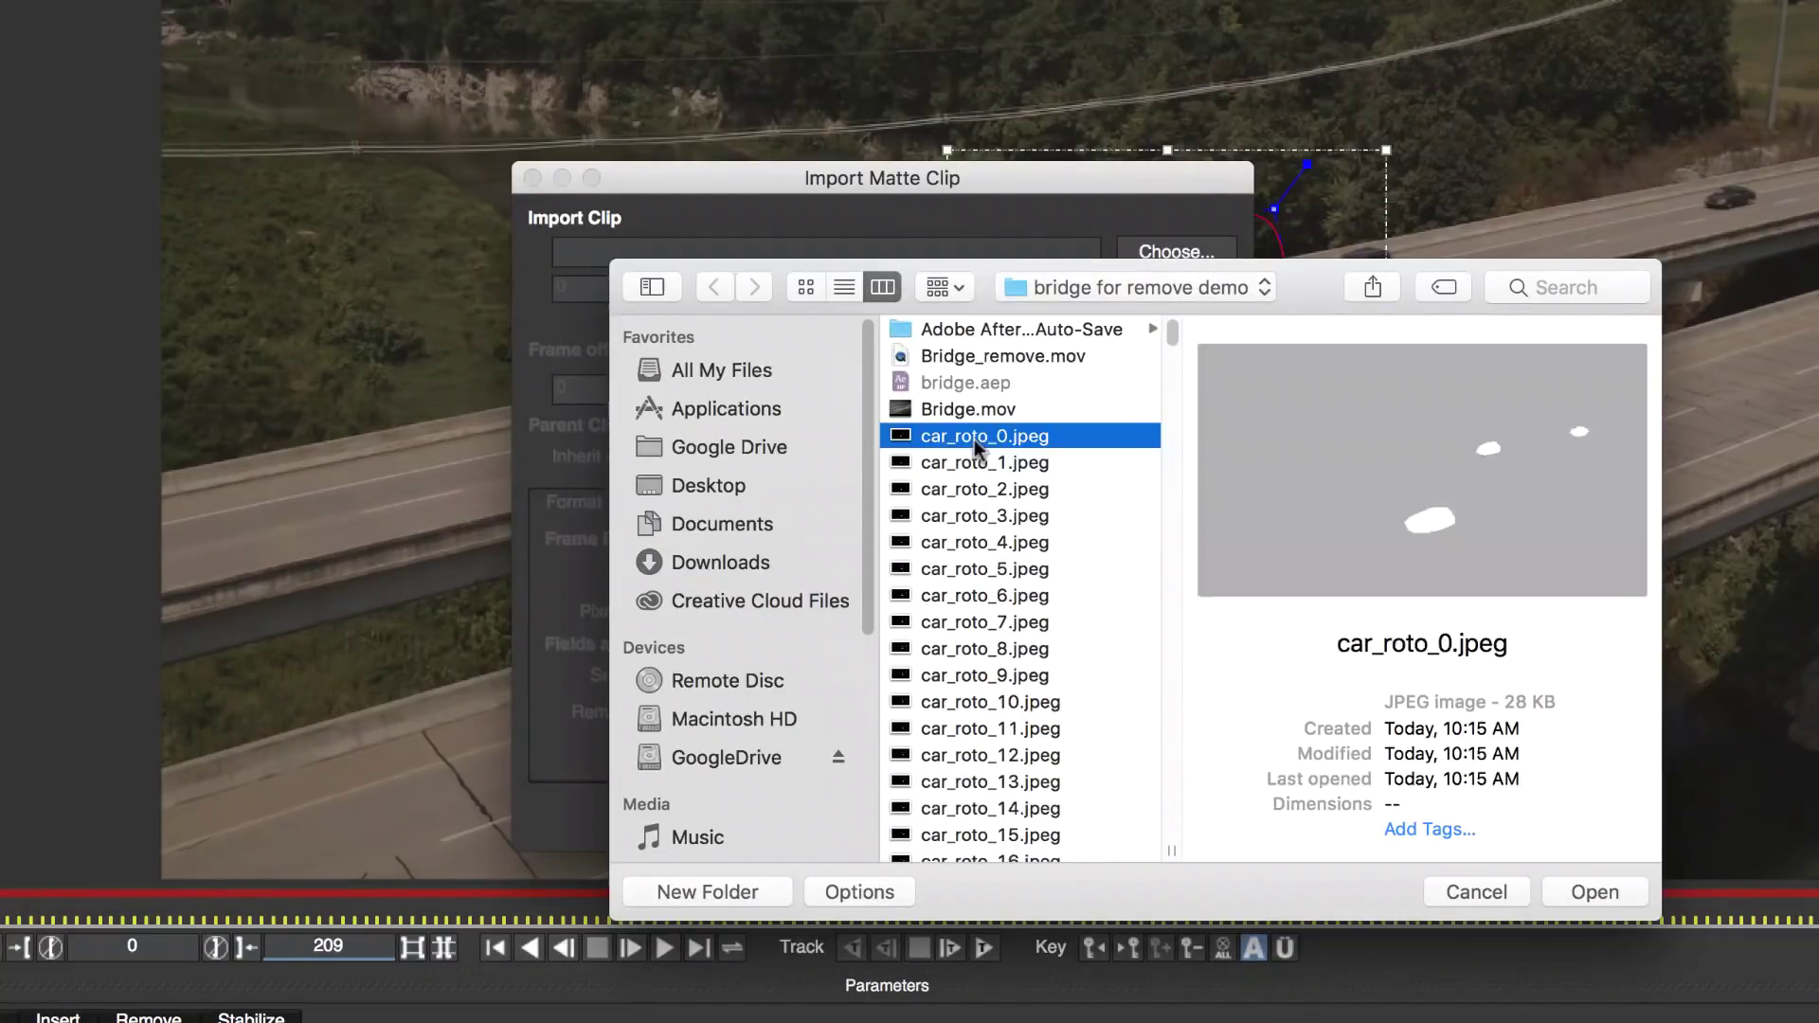
click(1607, 893)
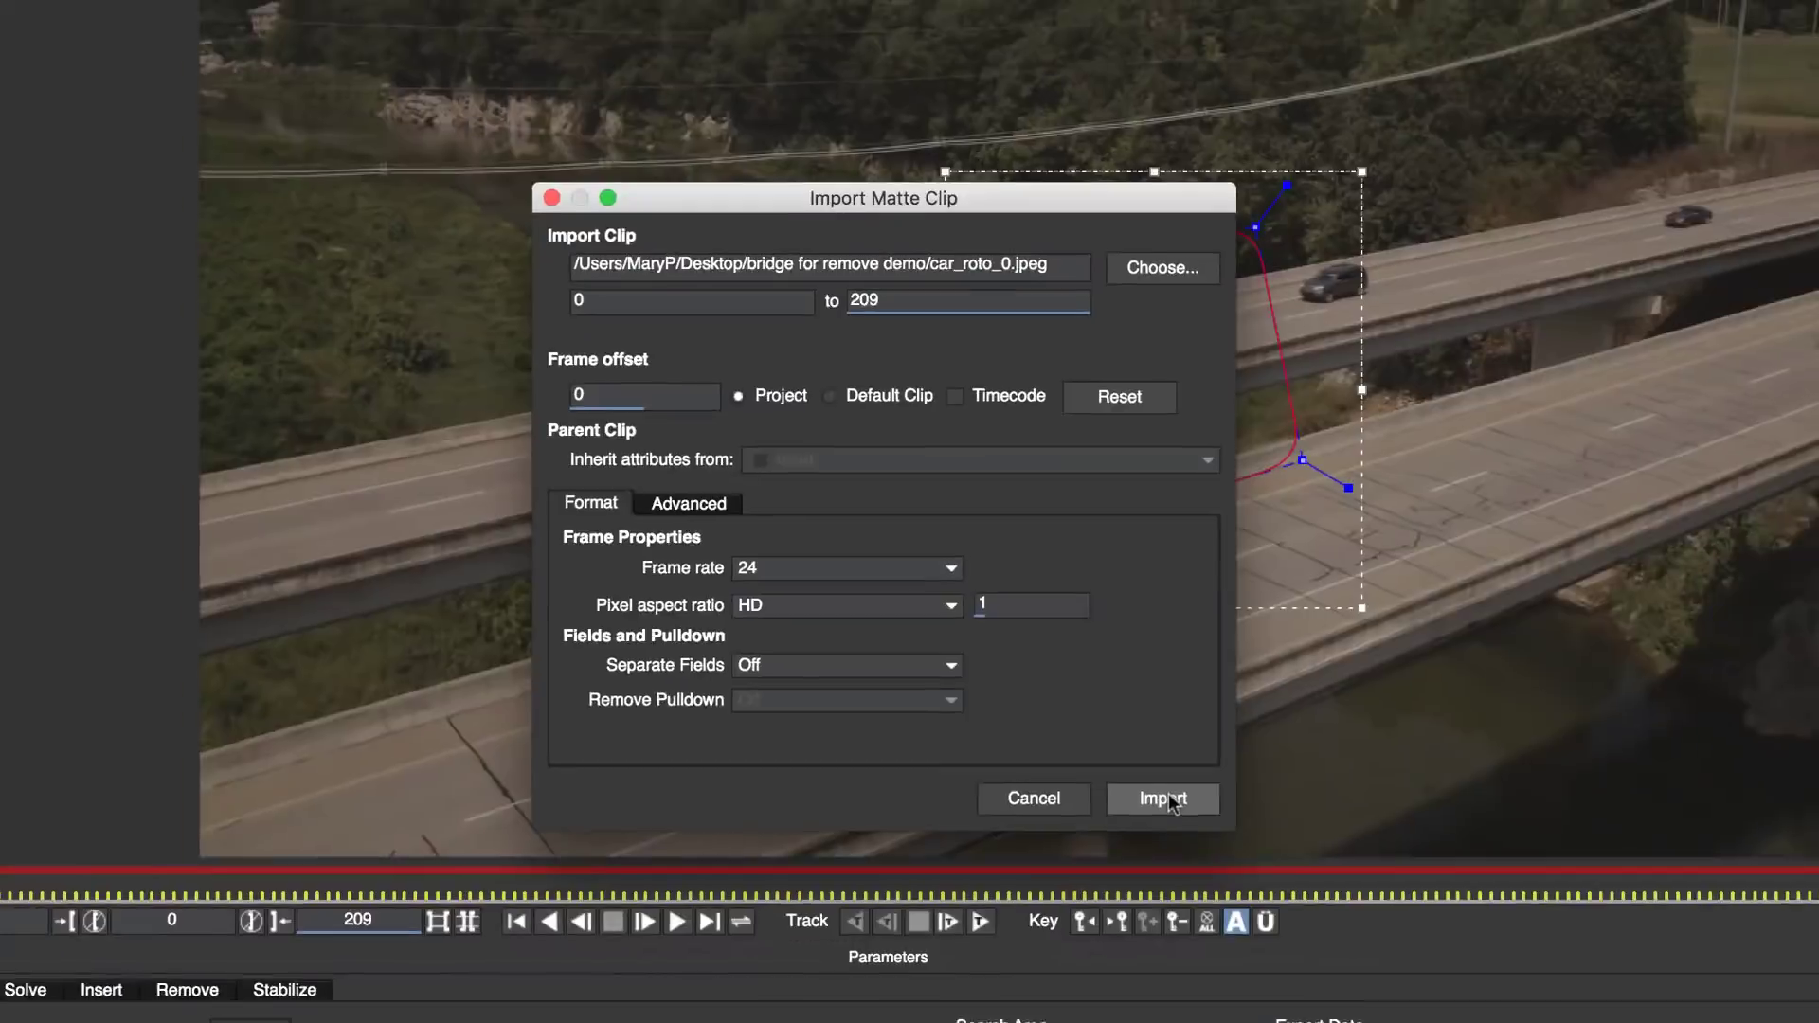
click(1179, 817)
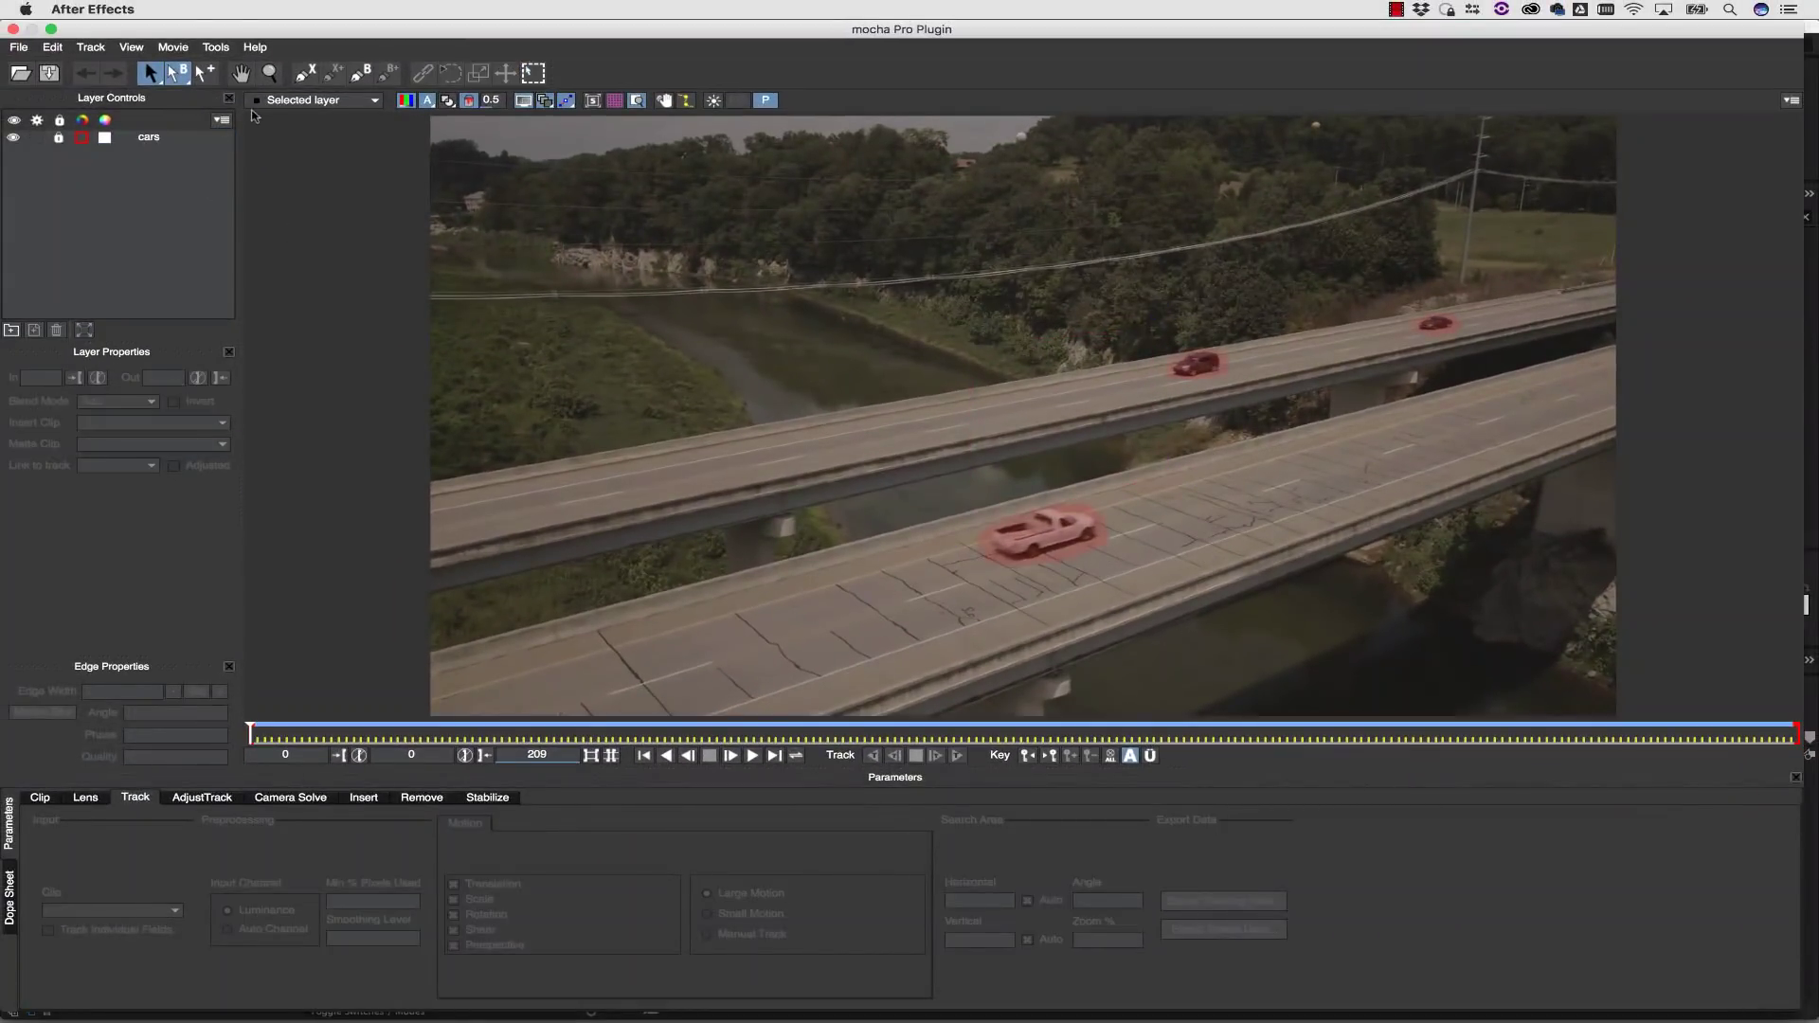
- Draw an X-spline around both bridges and name the new layer bg
click(269, 73)
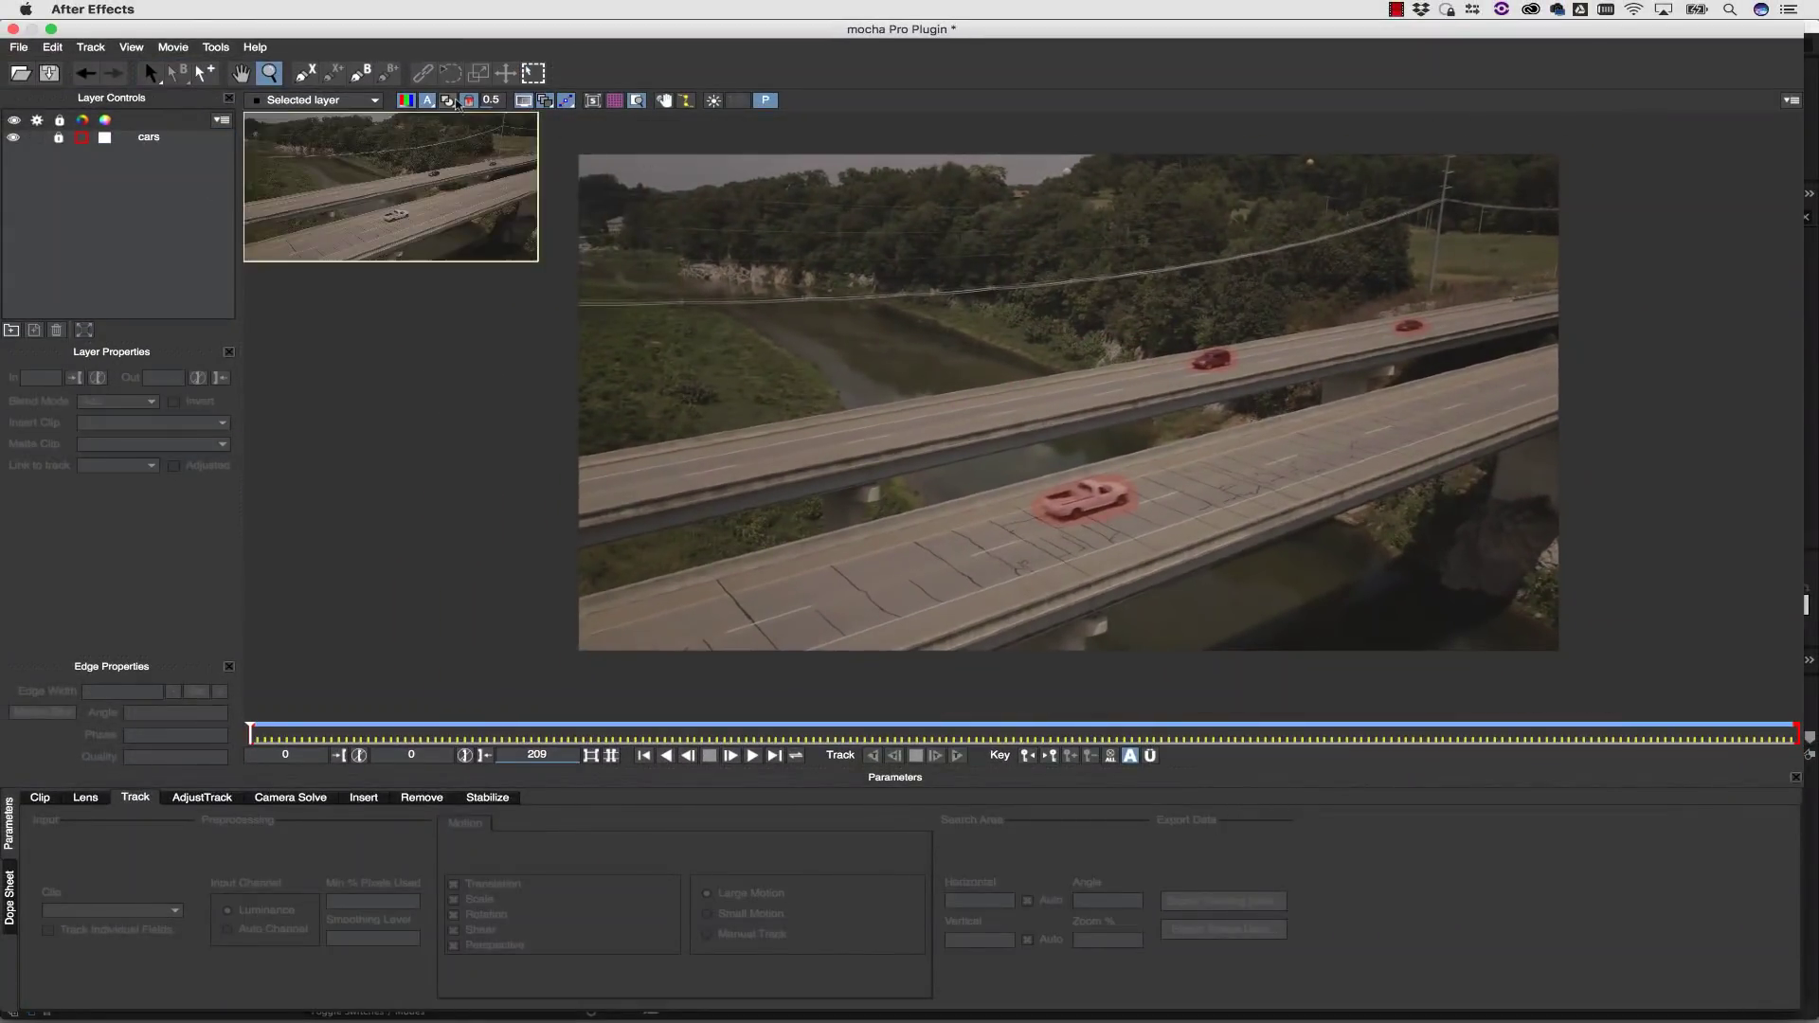
click(313, 74)
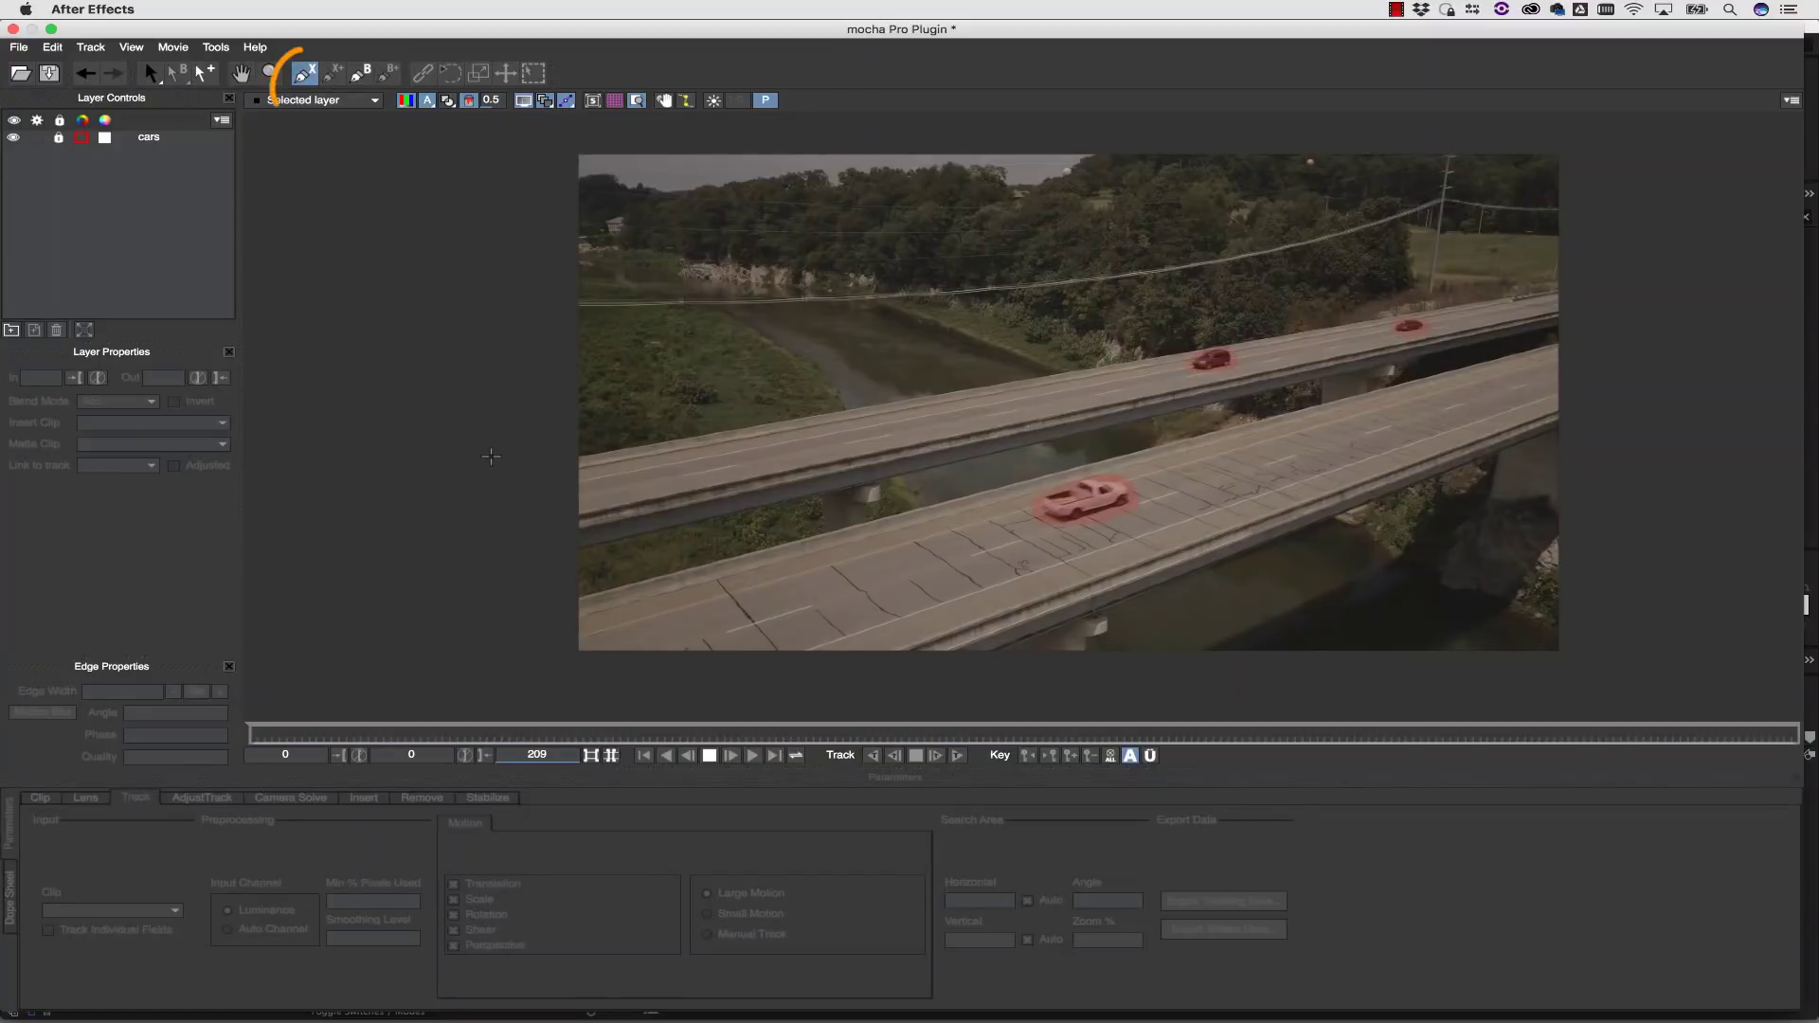
click(491, 458)
click(1617, 249)
click(1636, 438)
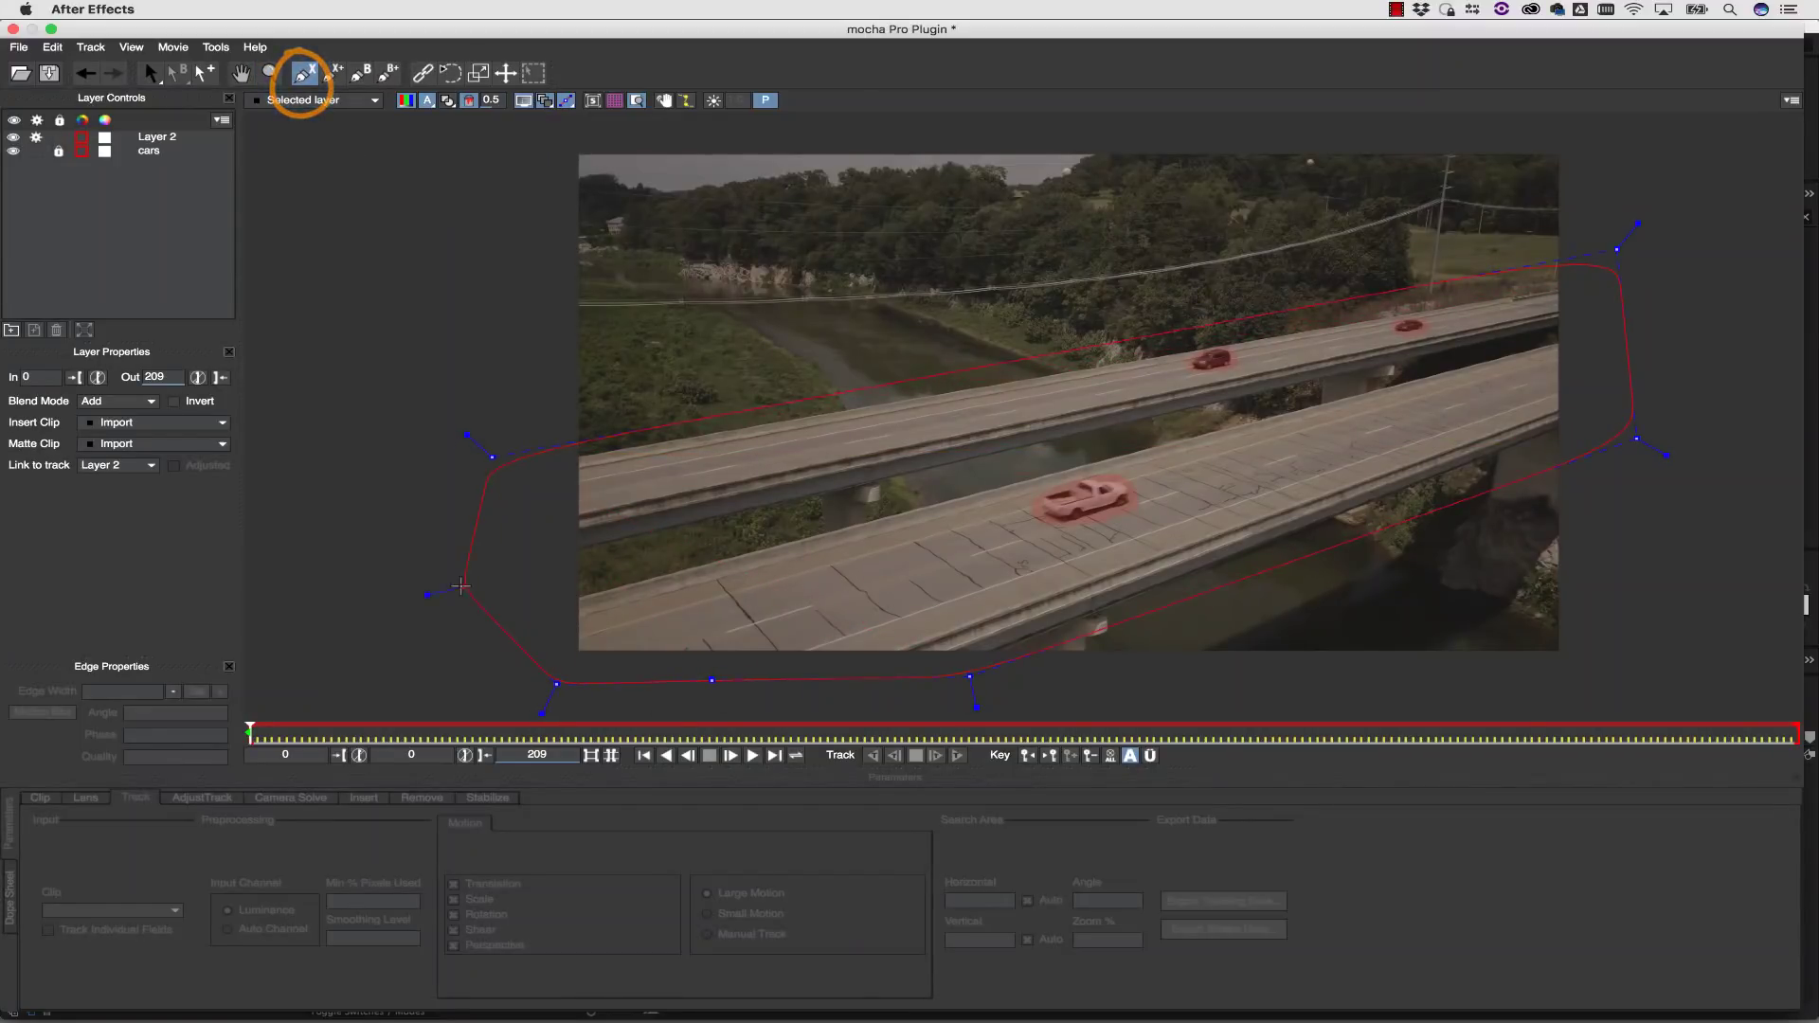
right_click(808, 674)
double_click(151, 138)
text(brg)
key(Return)
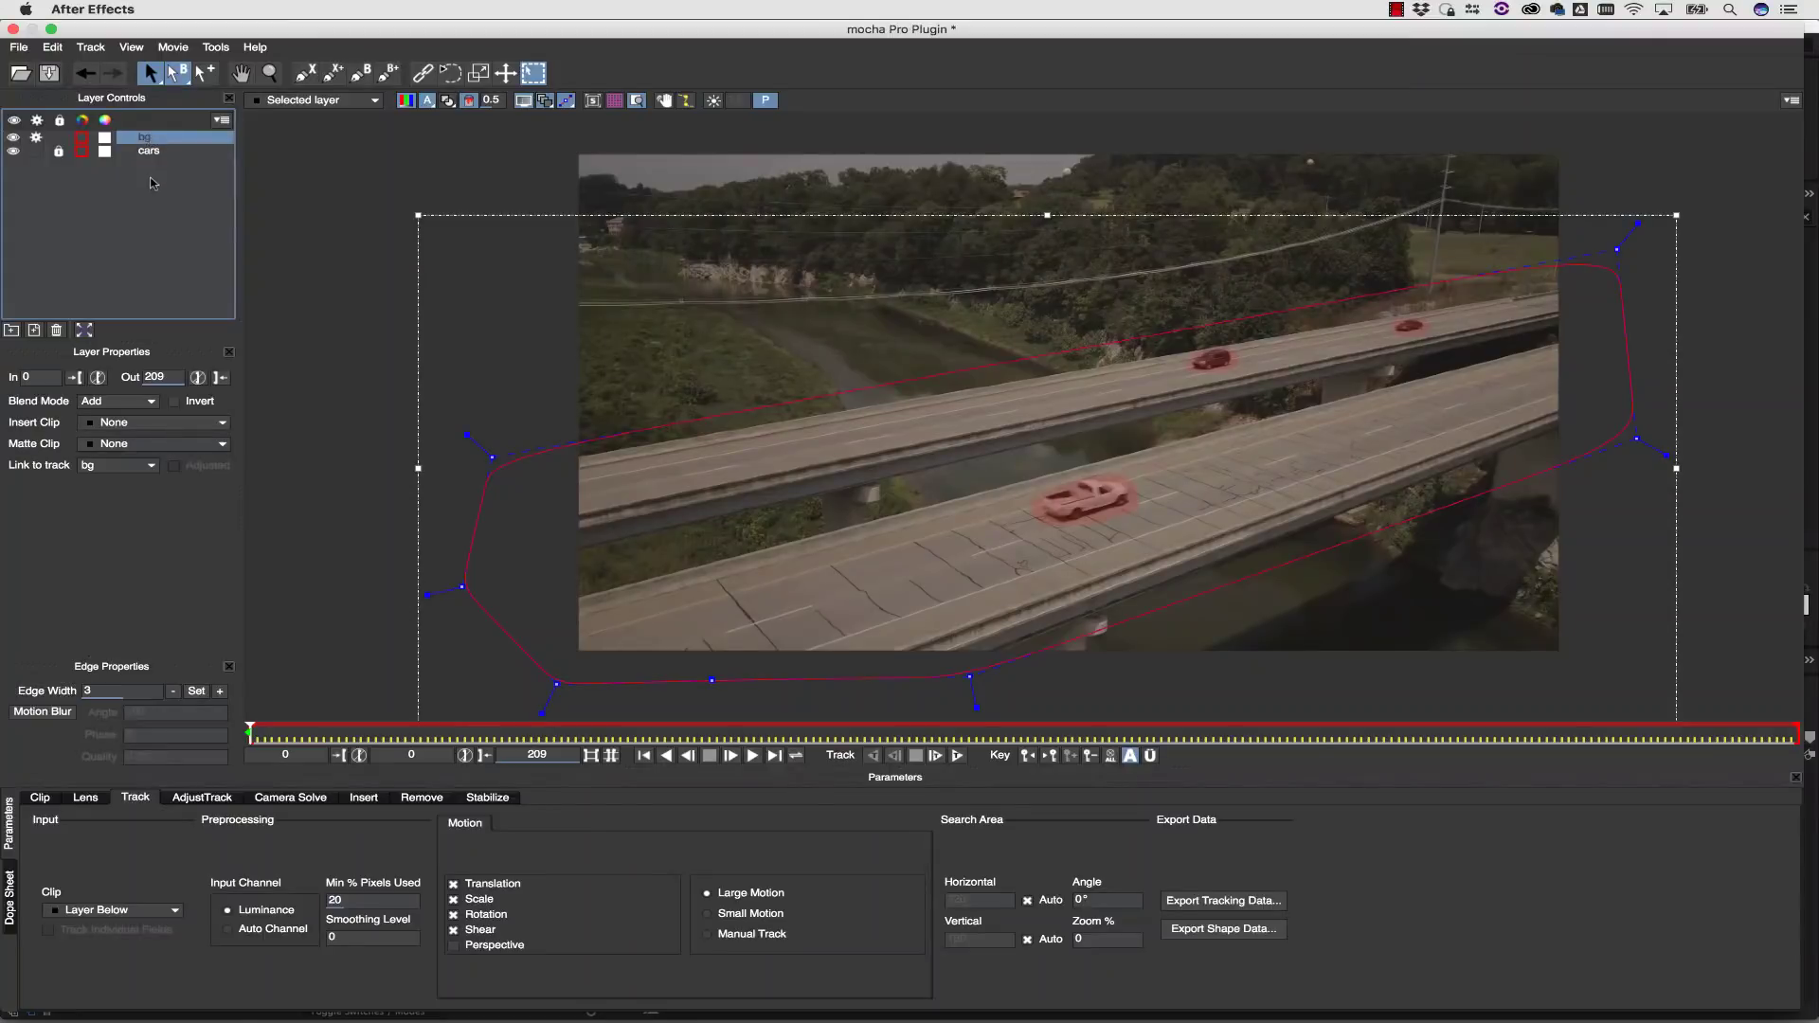
- Move bg below cars, enable Perspective motion and track it forward through the clip
drag(146, 139, 146, 157)
click(453, 944)
click(958, 754)
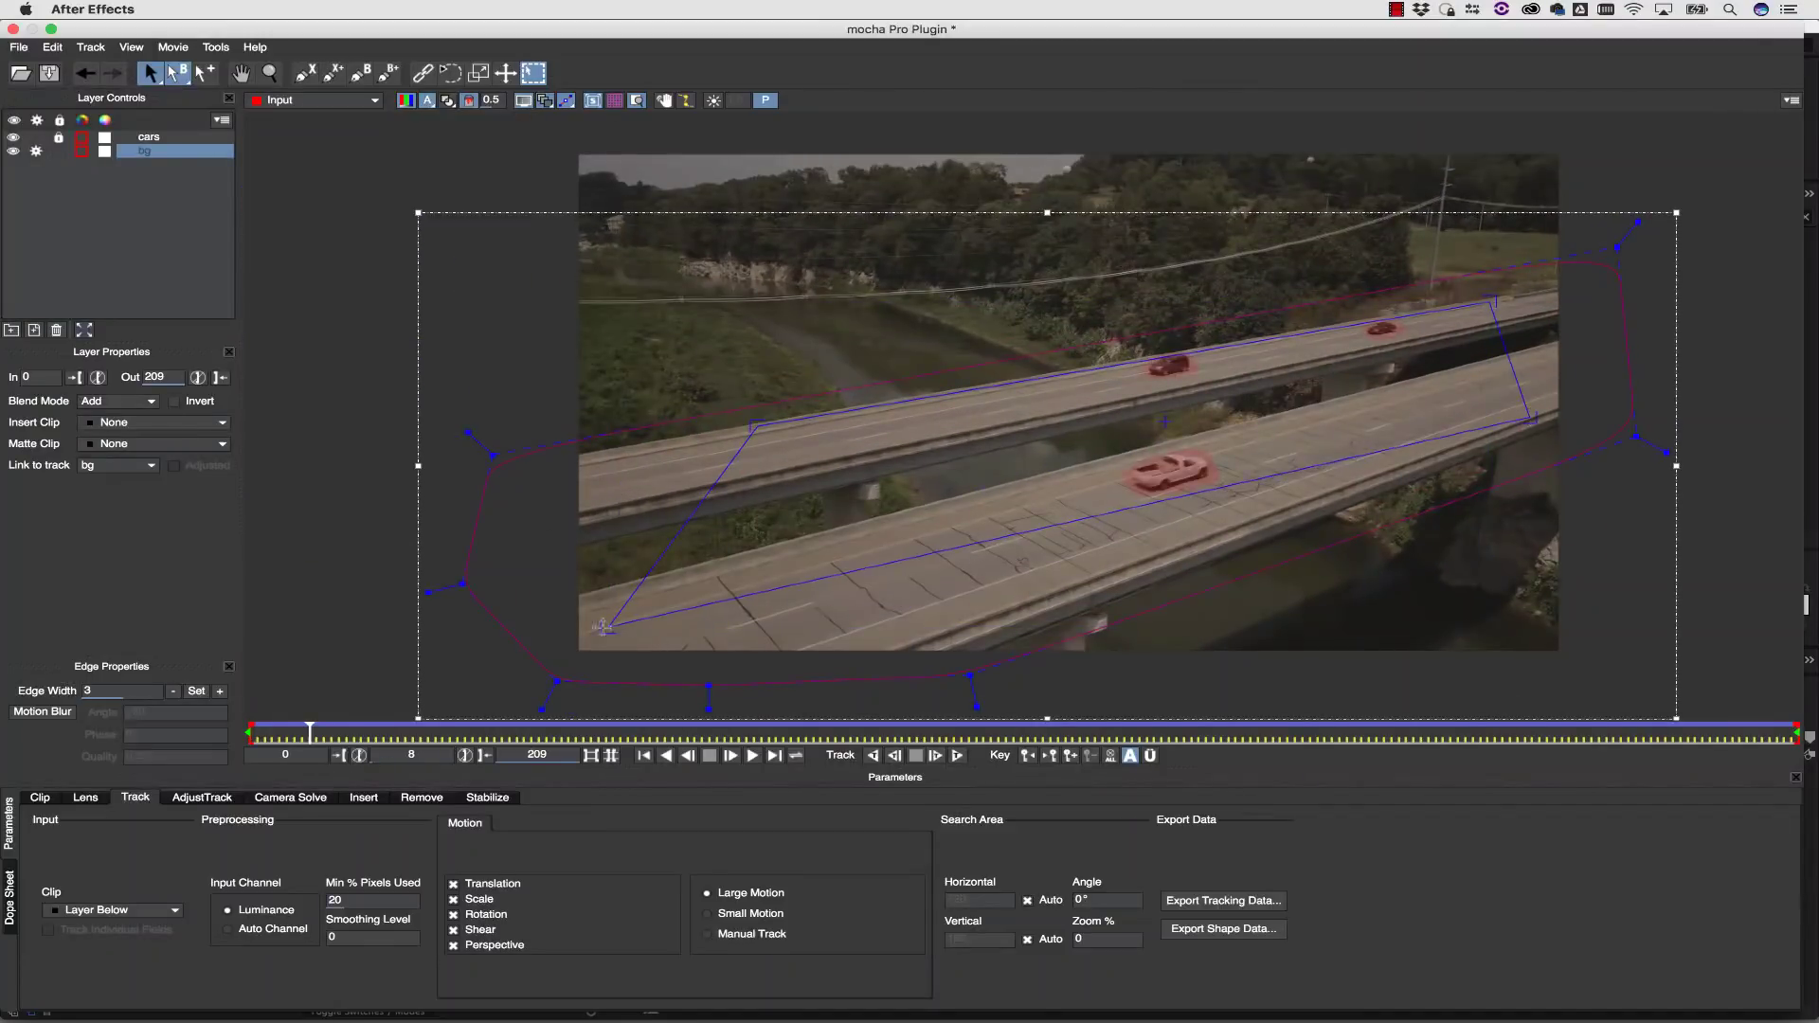
click(615, 101)
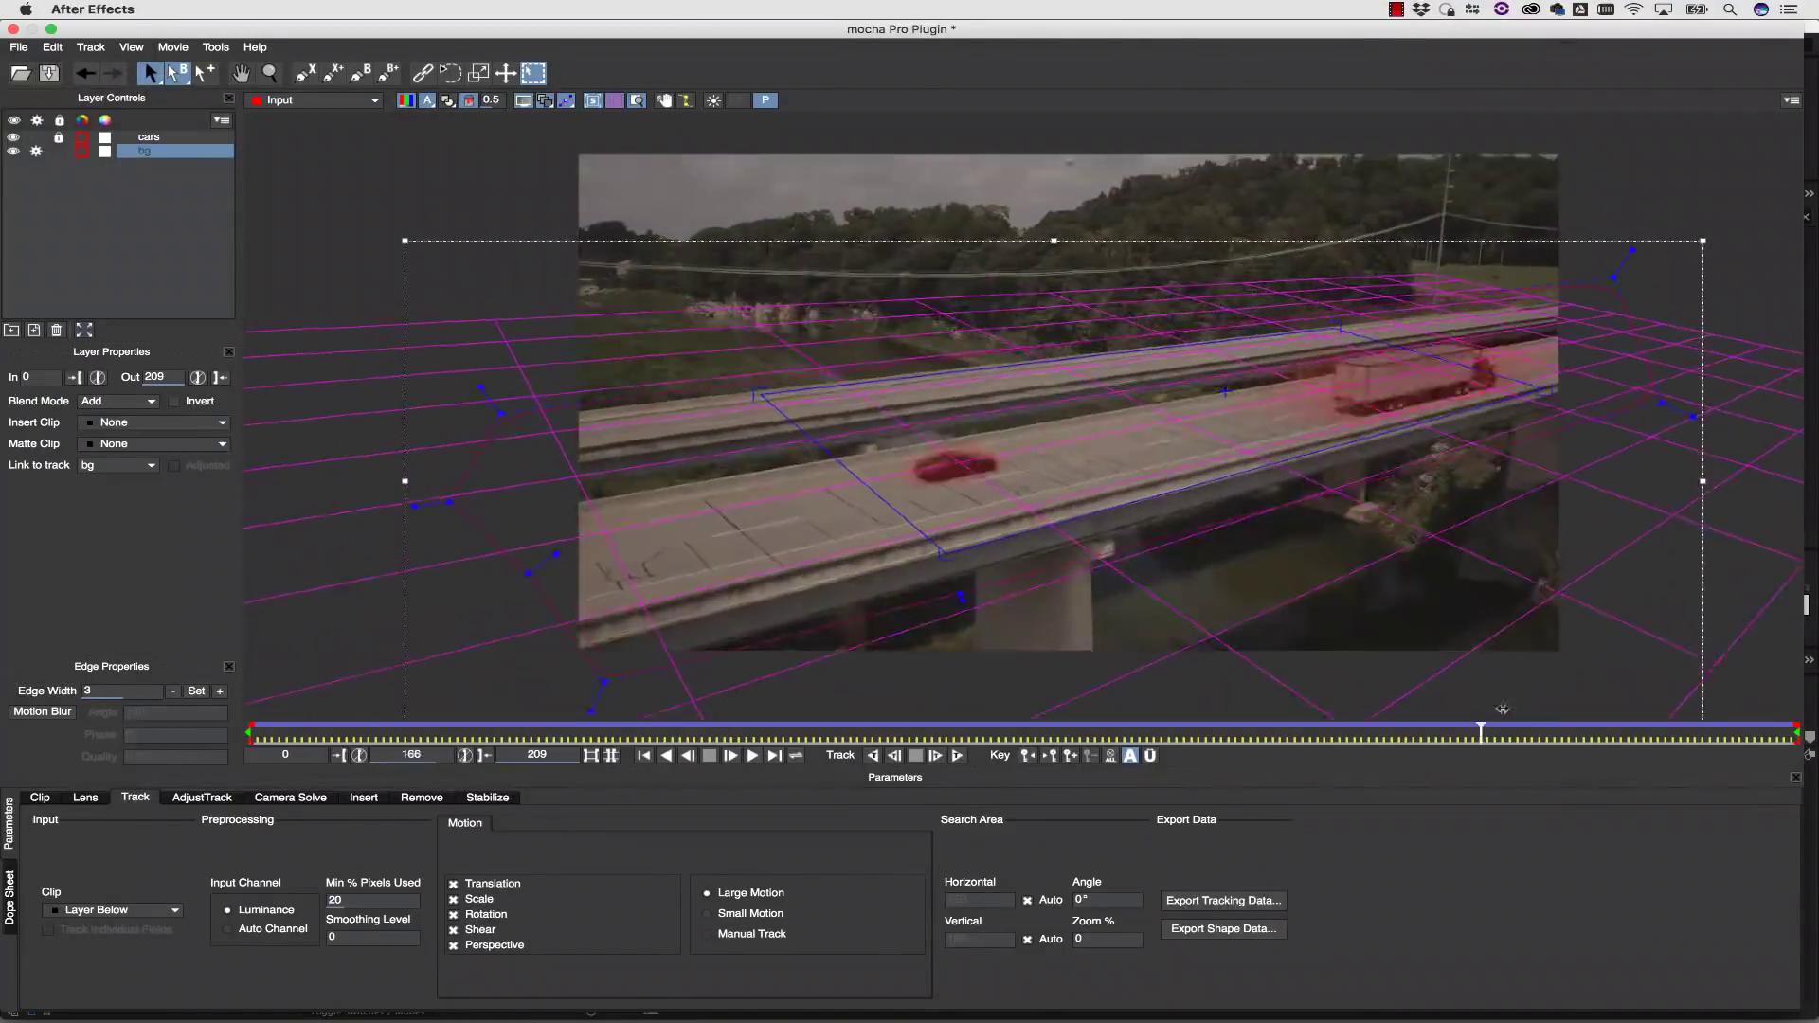
click(148, 139)
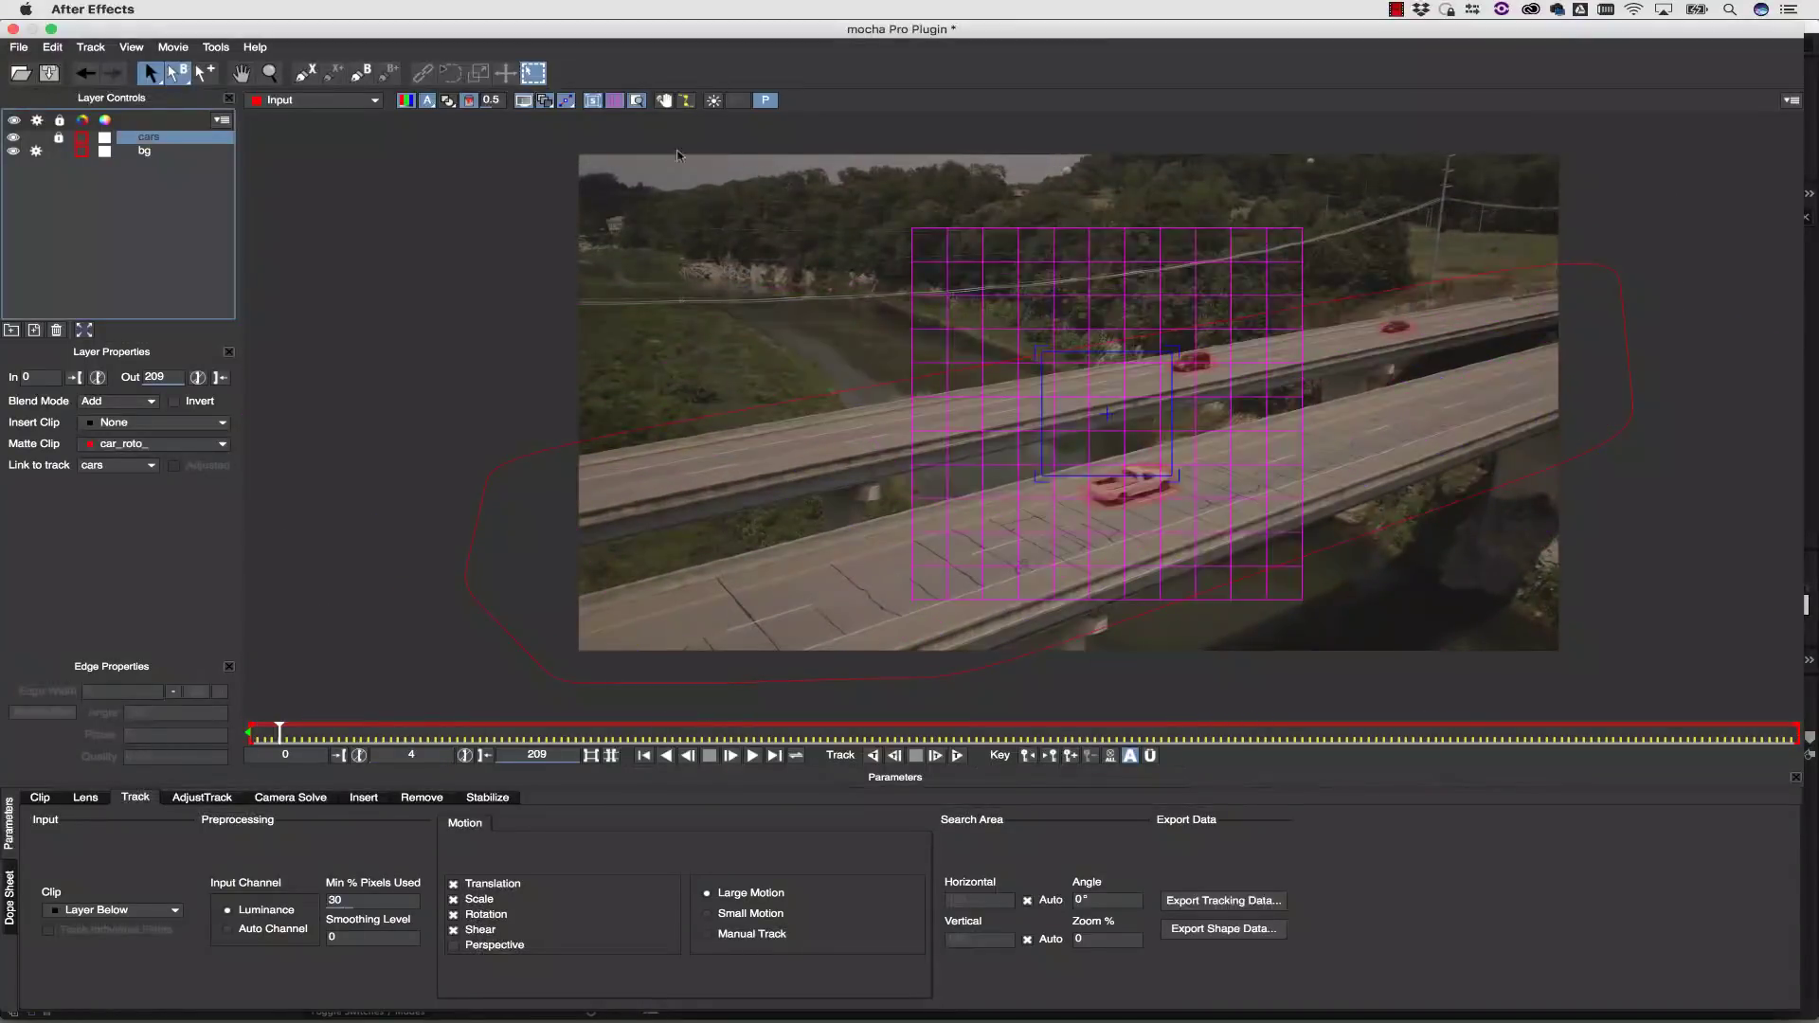
- Render the car removal forward in the Remove tab as a test
click(422, 798)
click(957, 755)
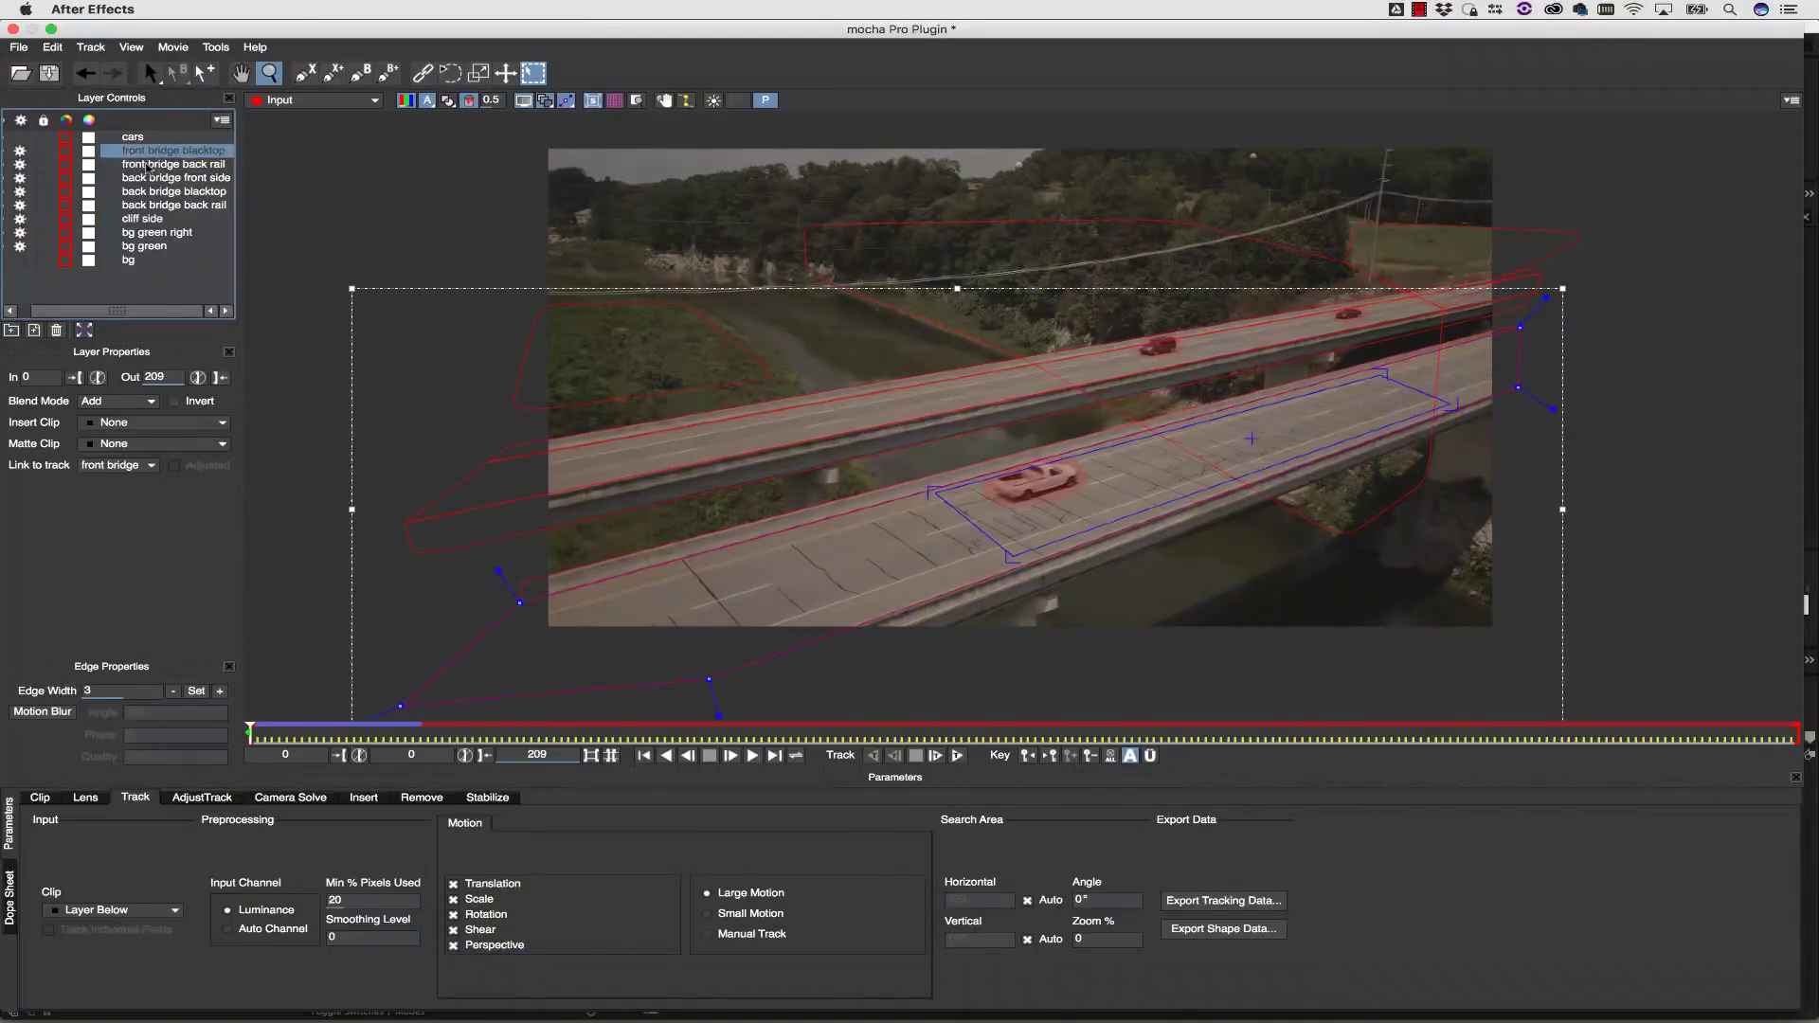
- Track the background layers from front bridge blacktop to bg green together, then reshape bg green's points
shift+click(142, 249)
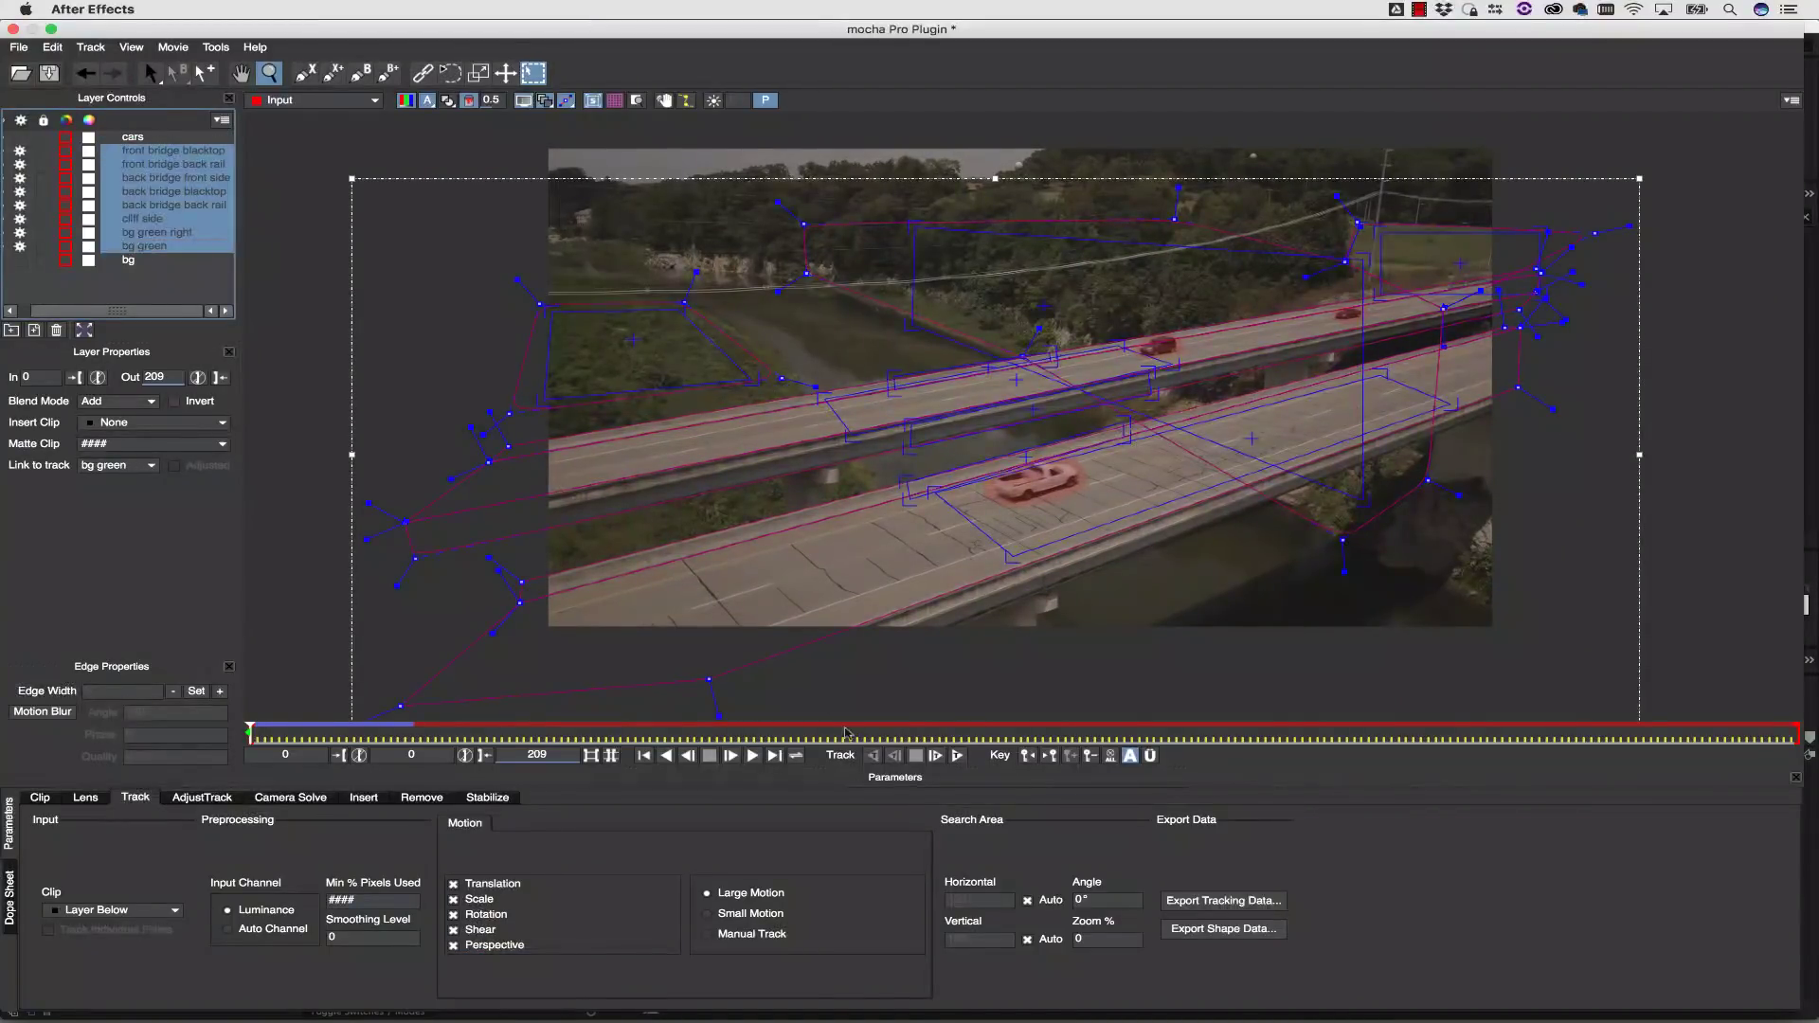
click(935, 755)
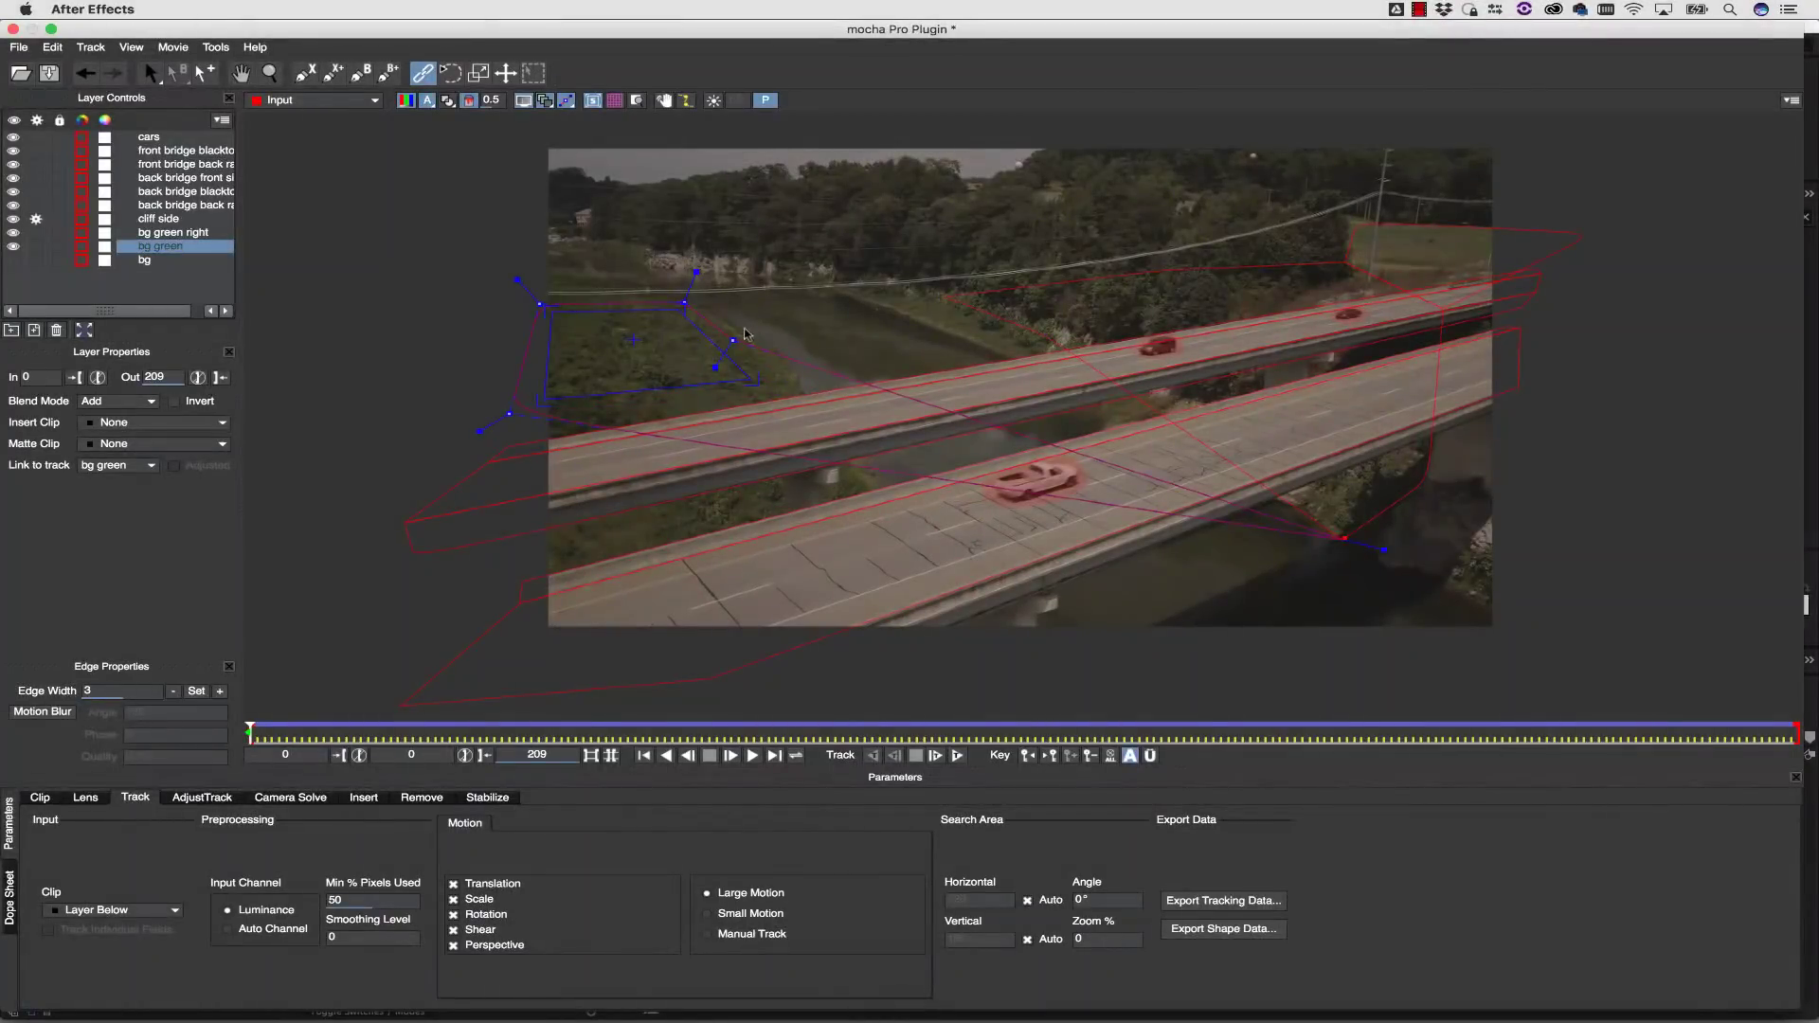
drag(745, 332, 1051, 334)
key(ctrl+a)
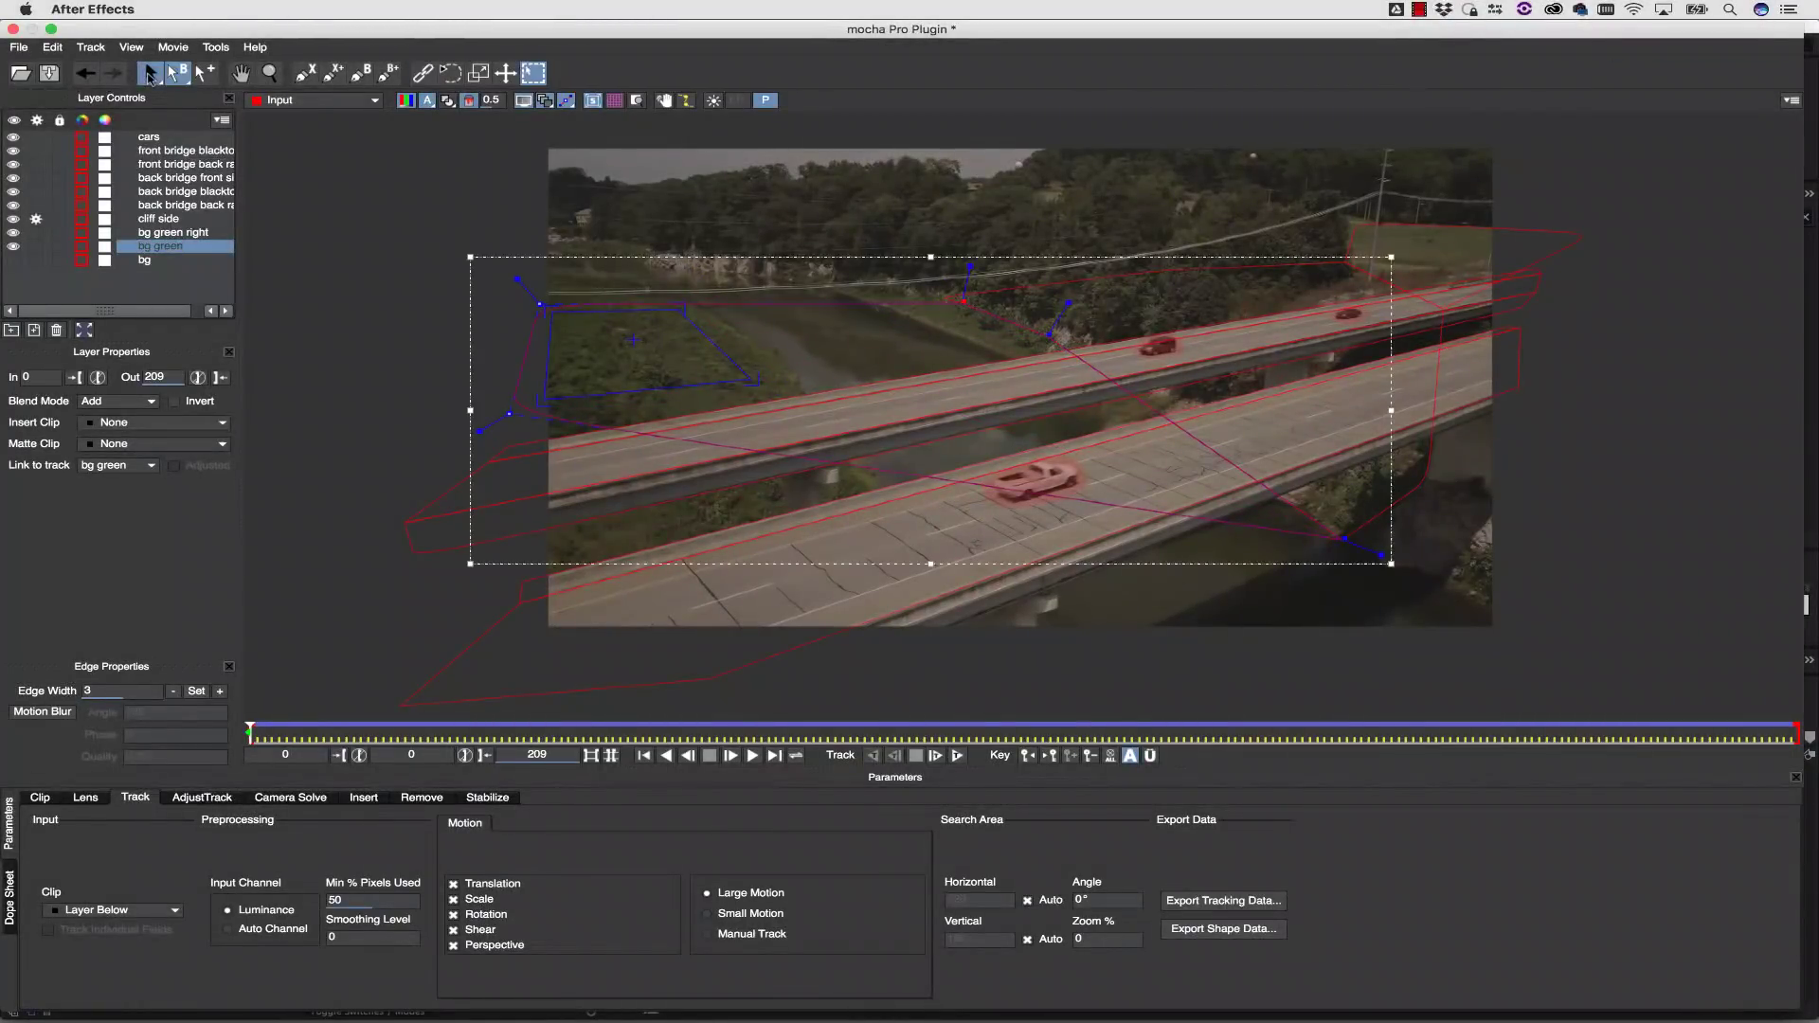
drag(511, 413, 526, 732)
click(1440, 316)
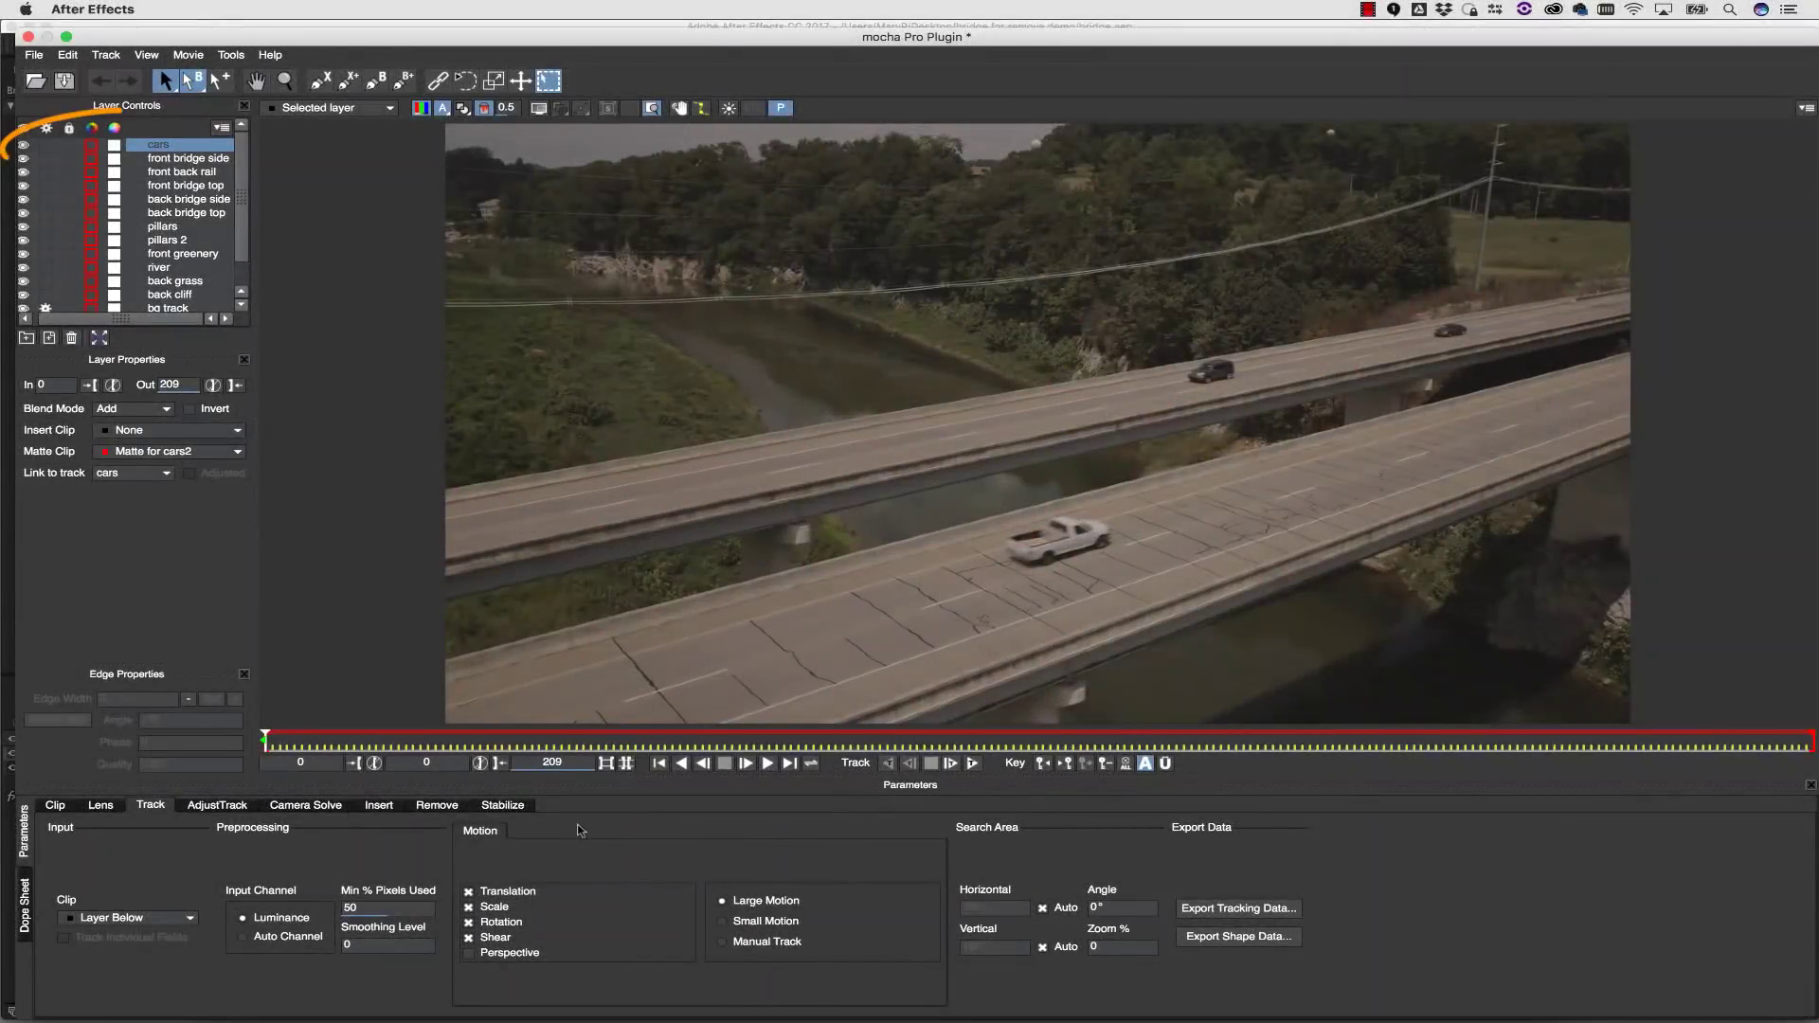
- Render the car removal forward in the Remove tab, stopping once the decks are clear
click(427, 806)
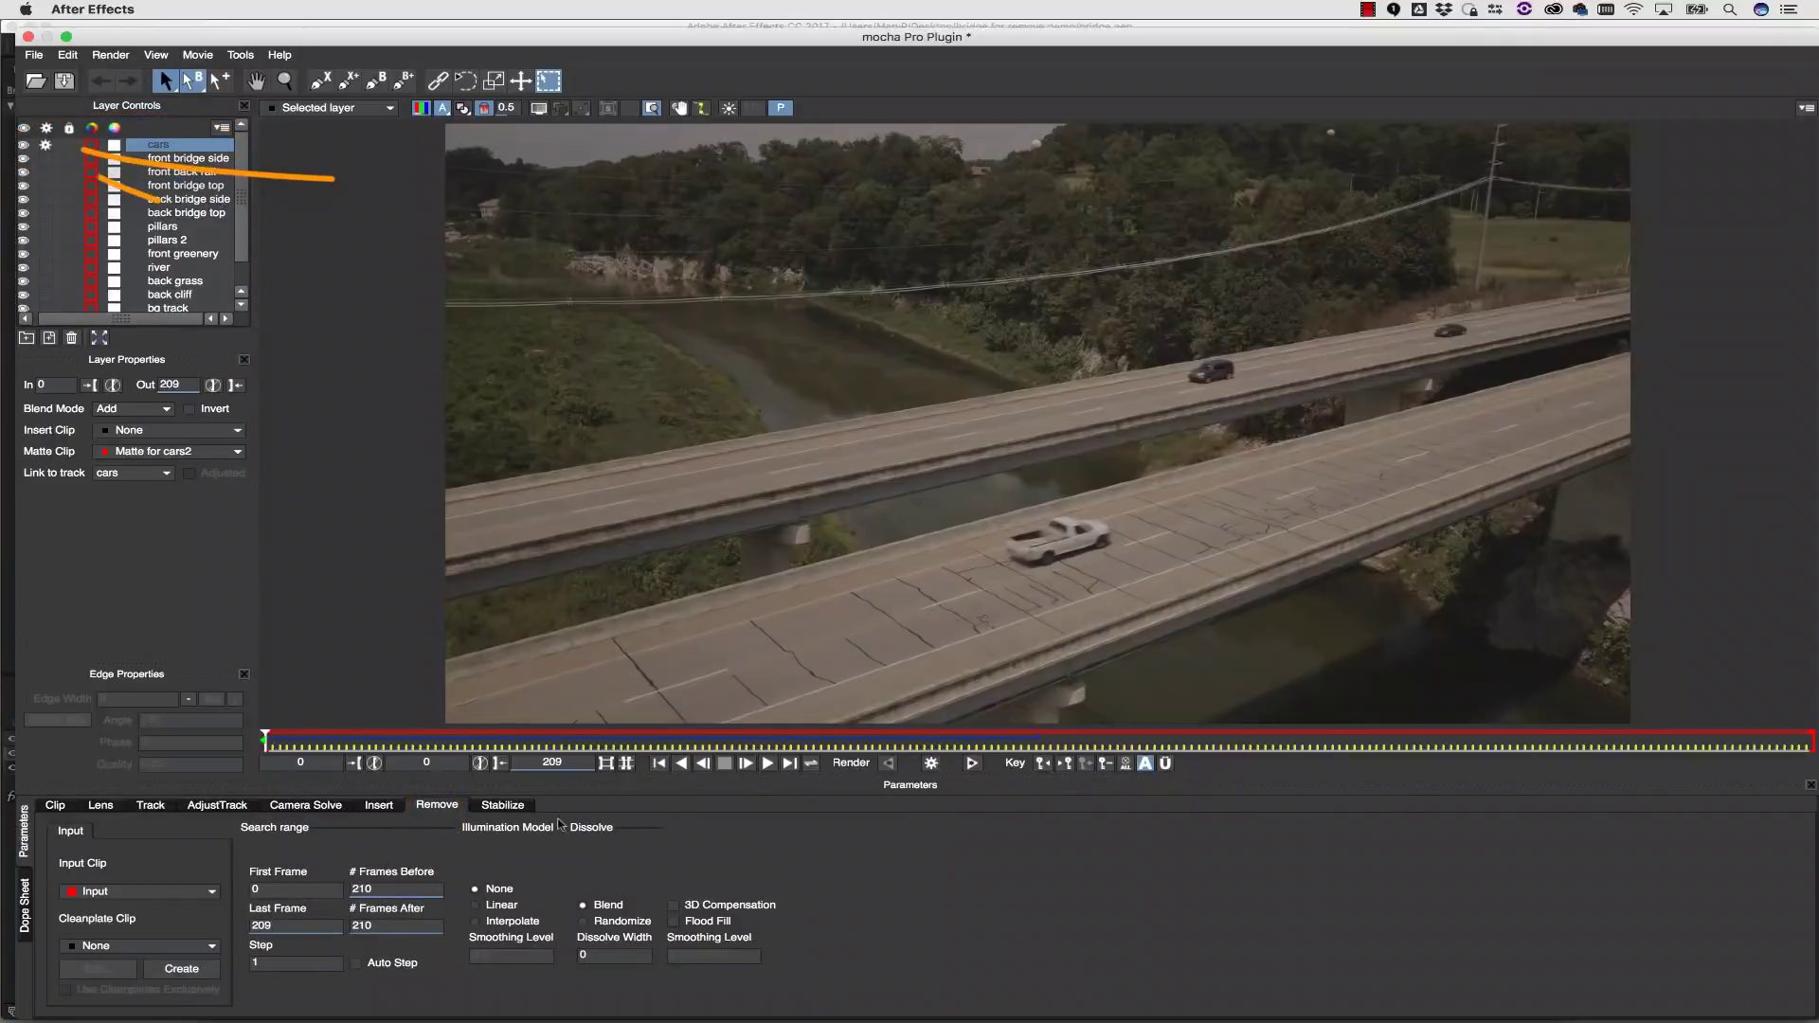
click(971, 763)
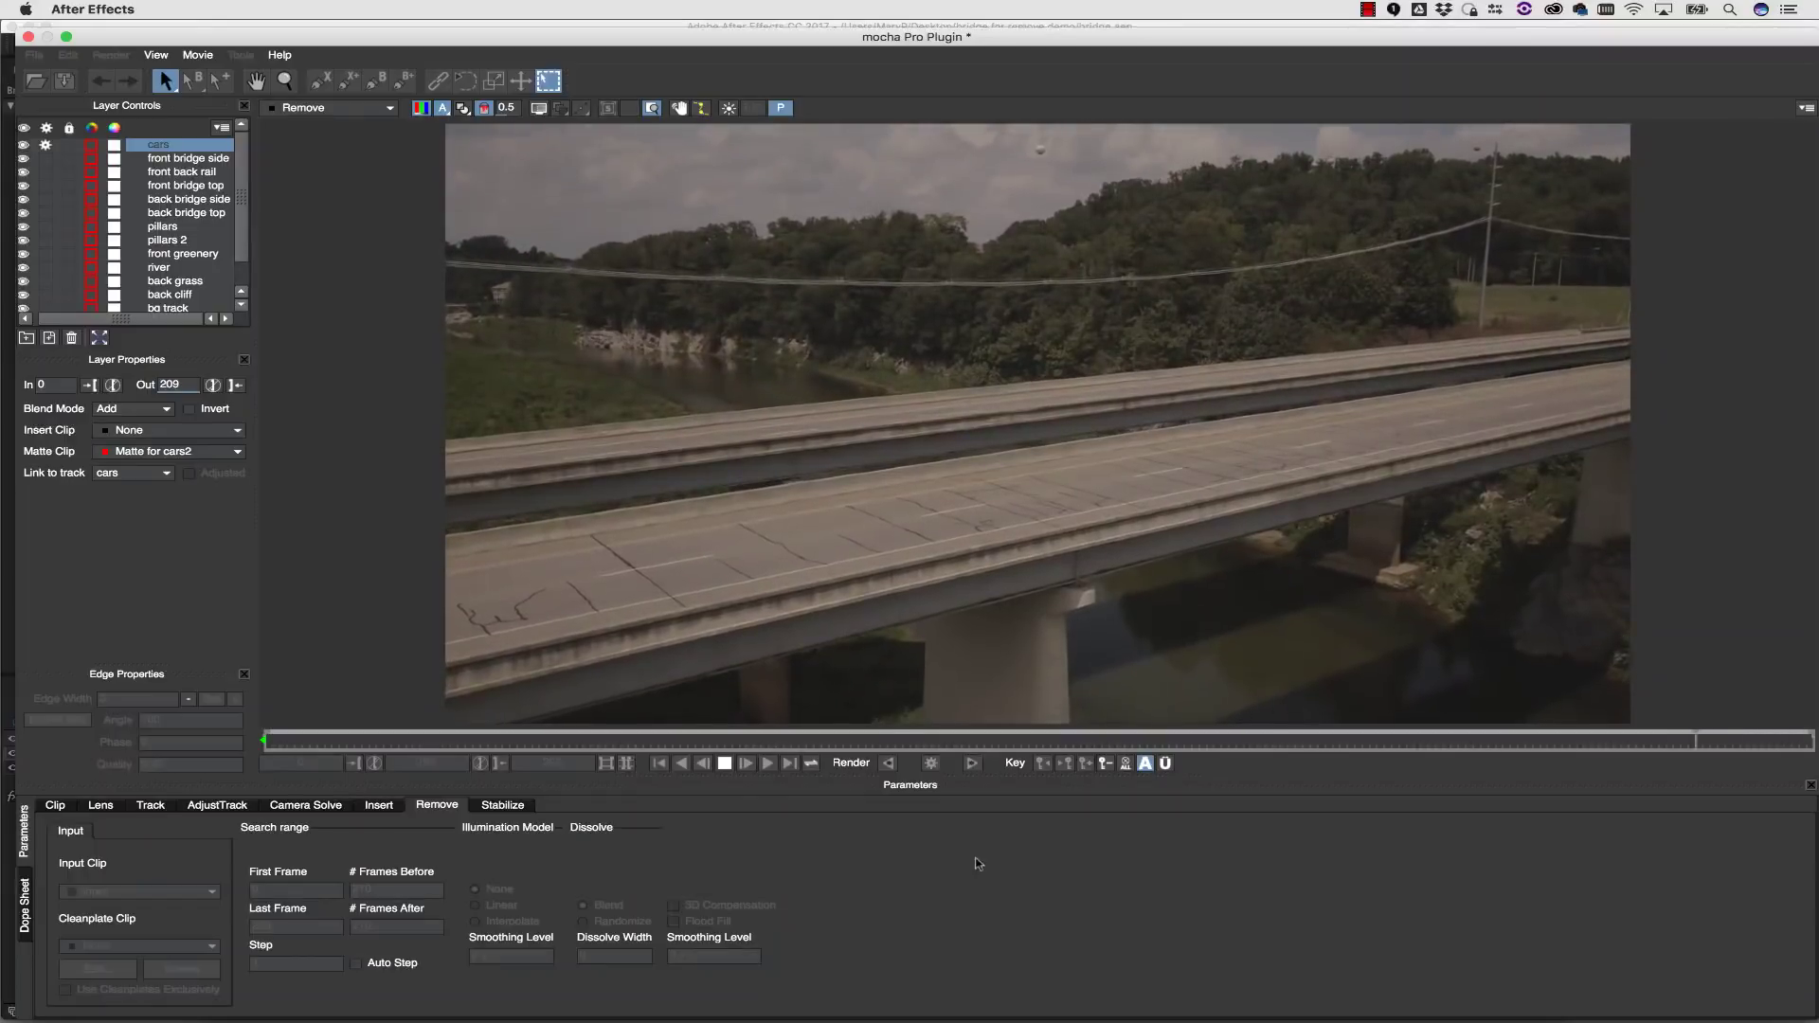
click(725, 763)
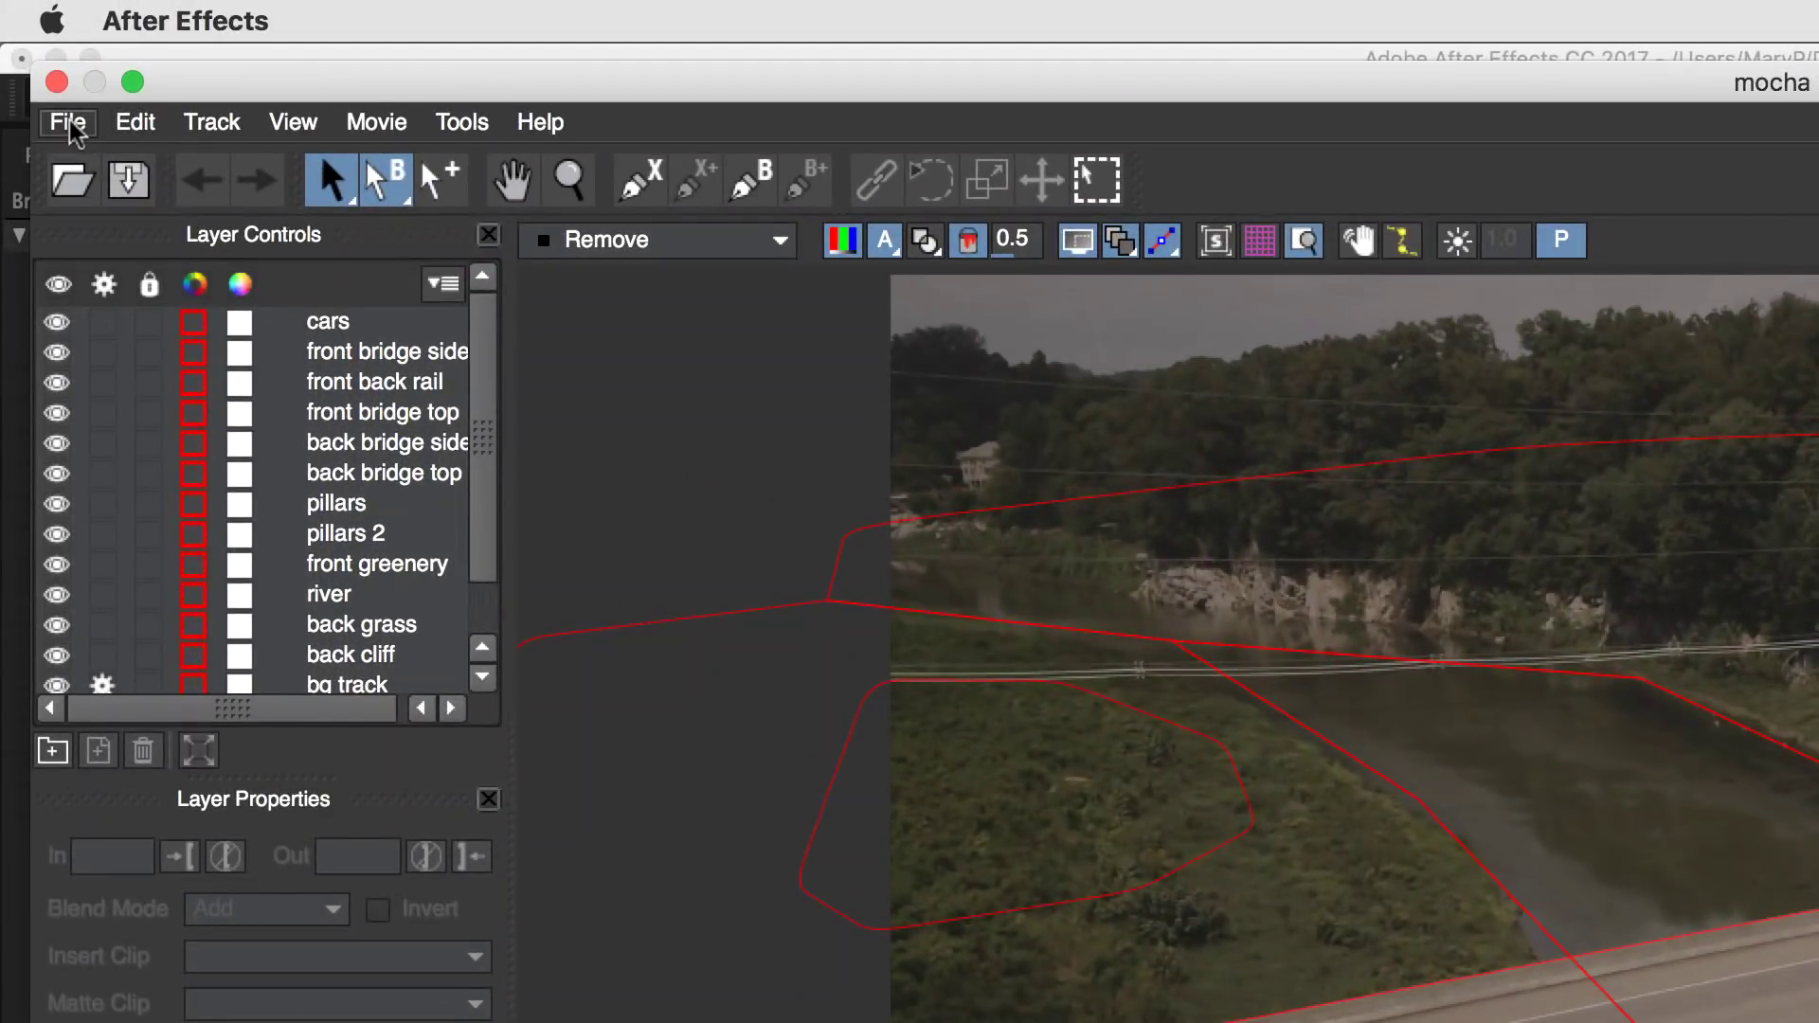
- Export the rendered clip as the QuickTime movie Bridge_remove.mov
click(70, 126)
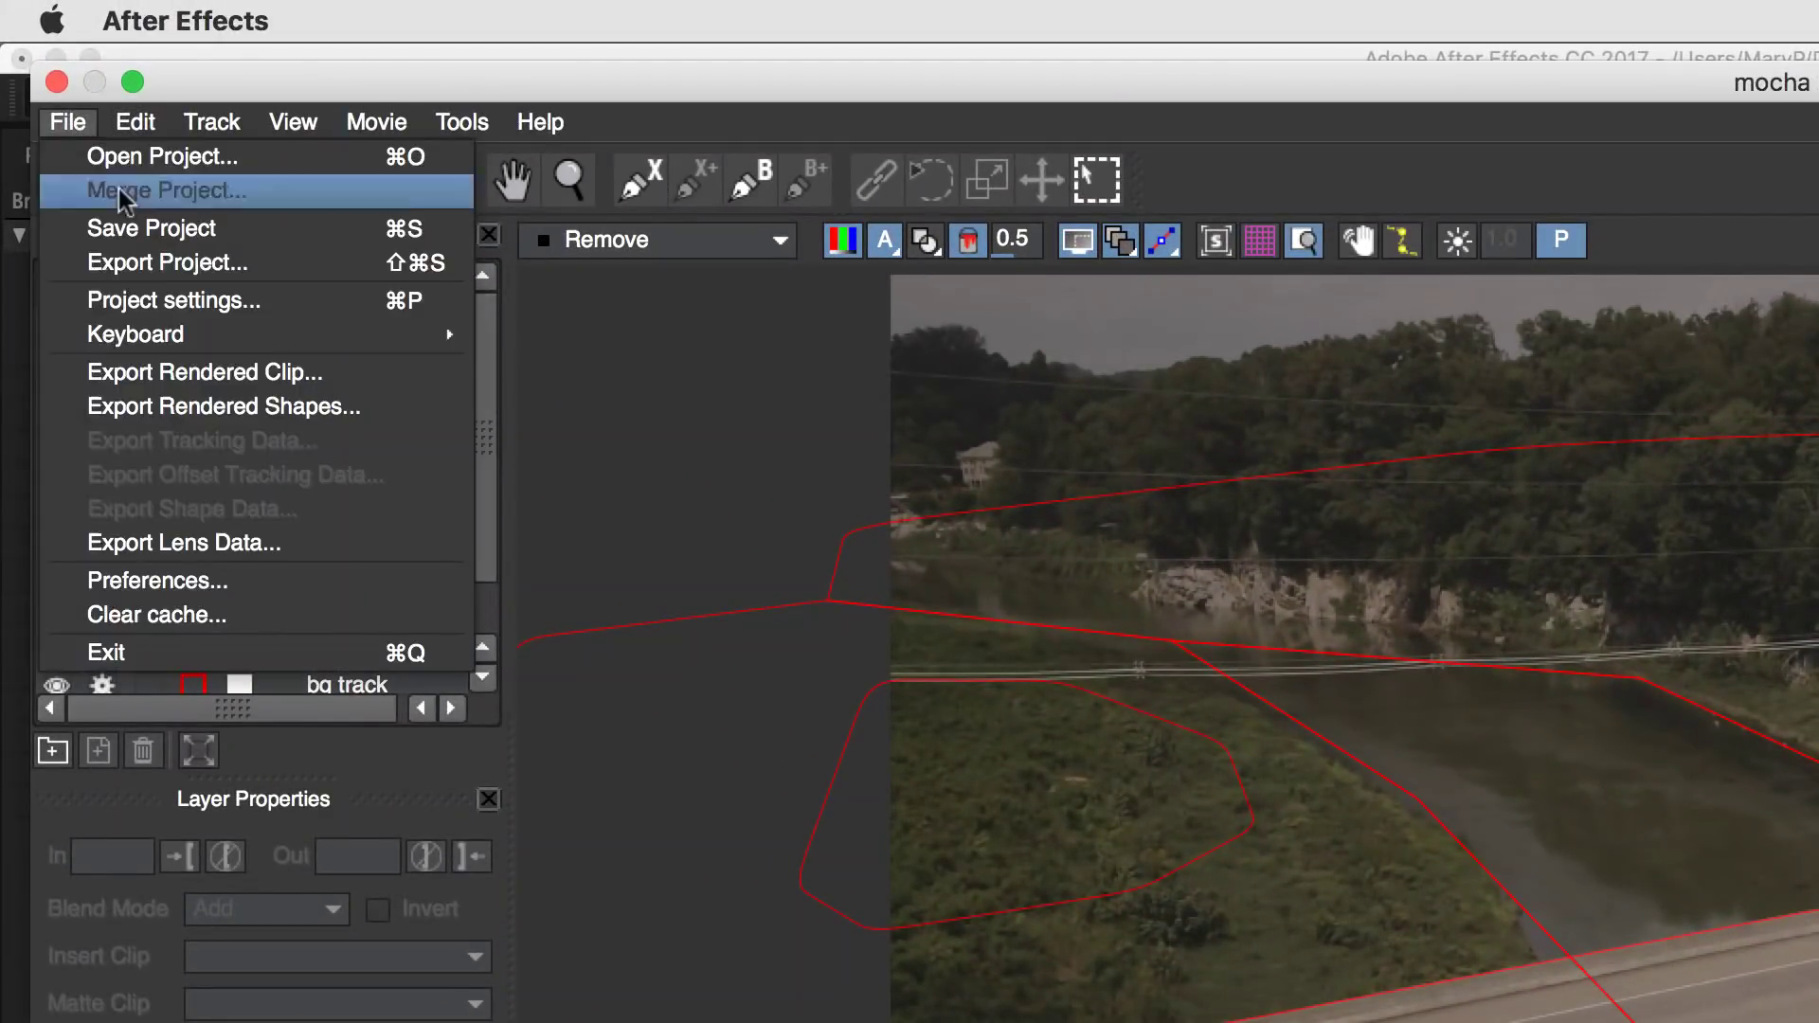
click(199, 370)
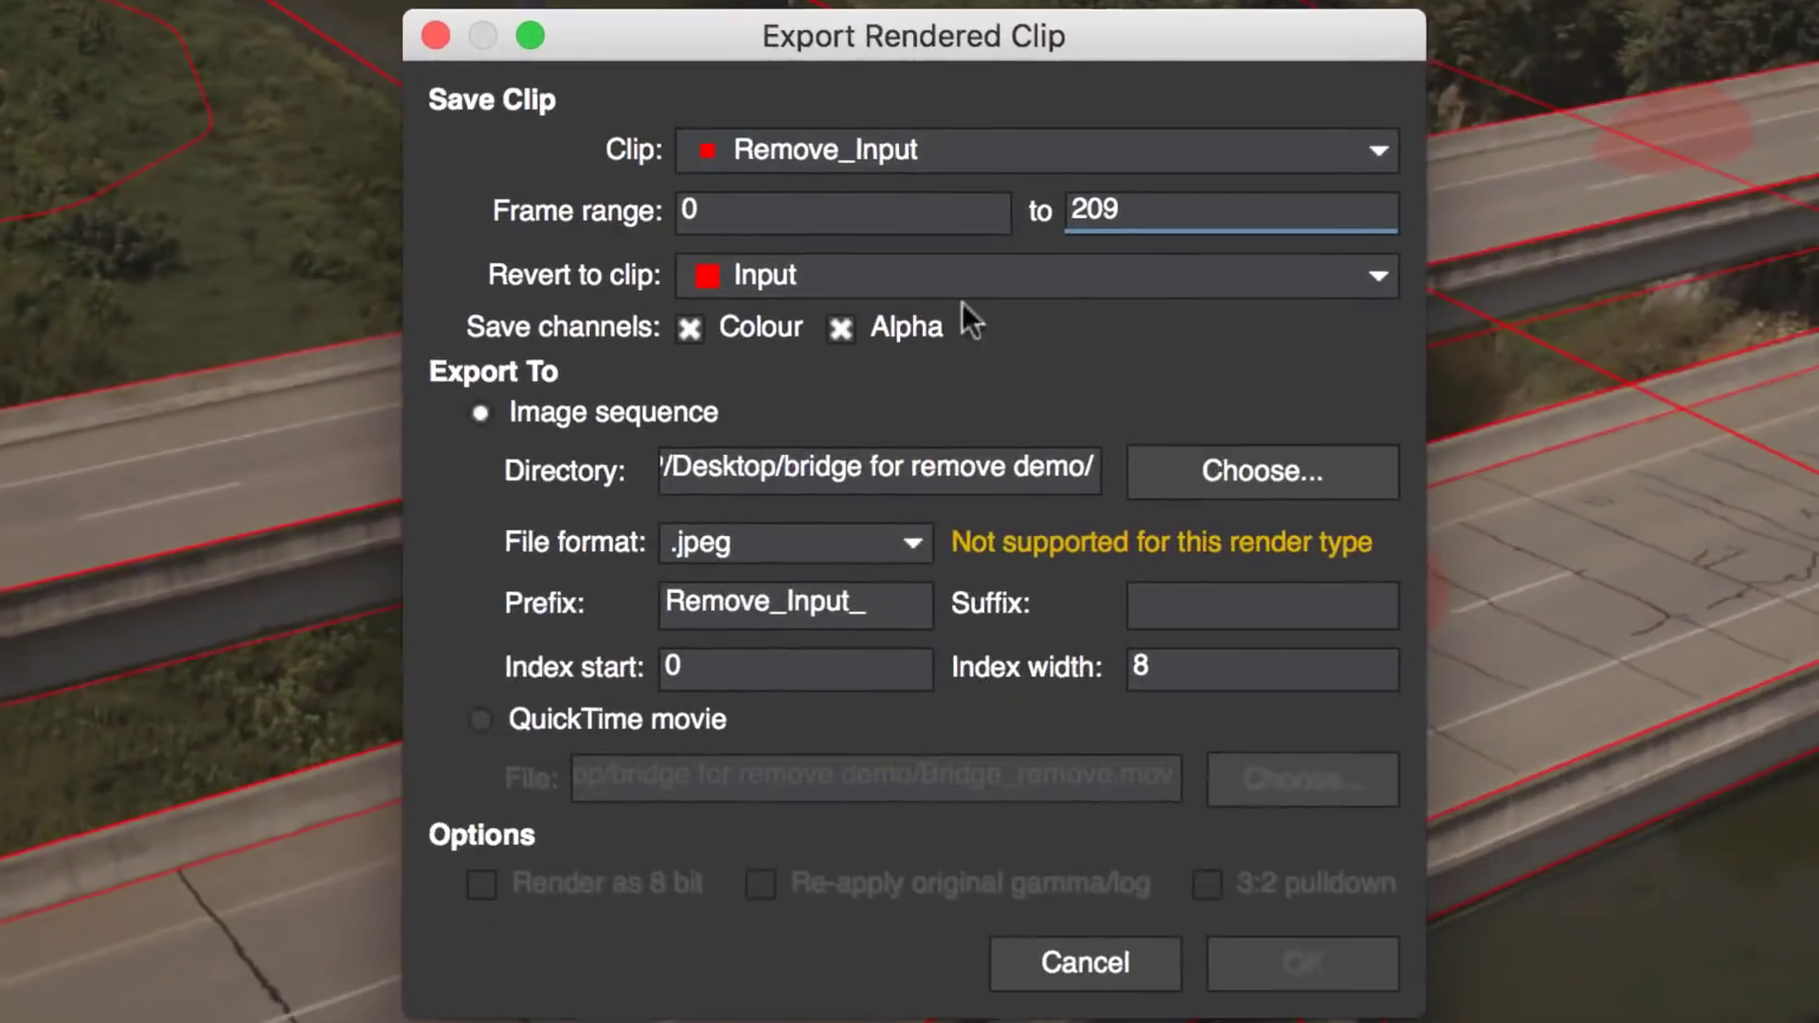
click(483, 711)
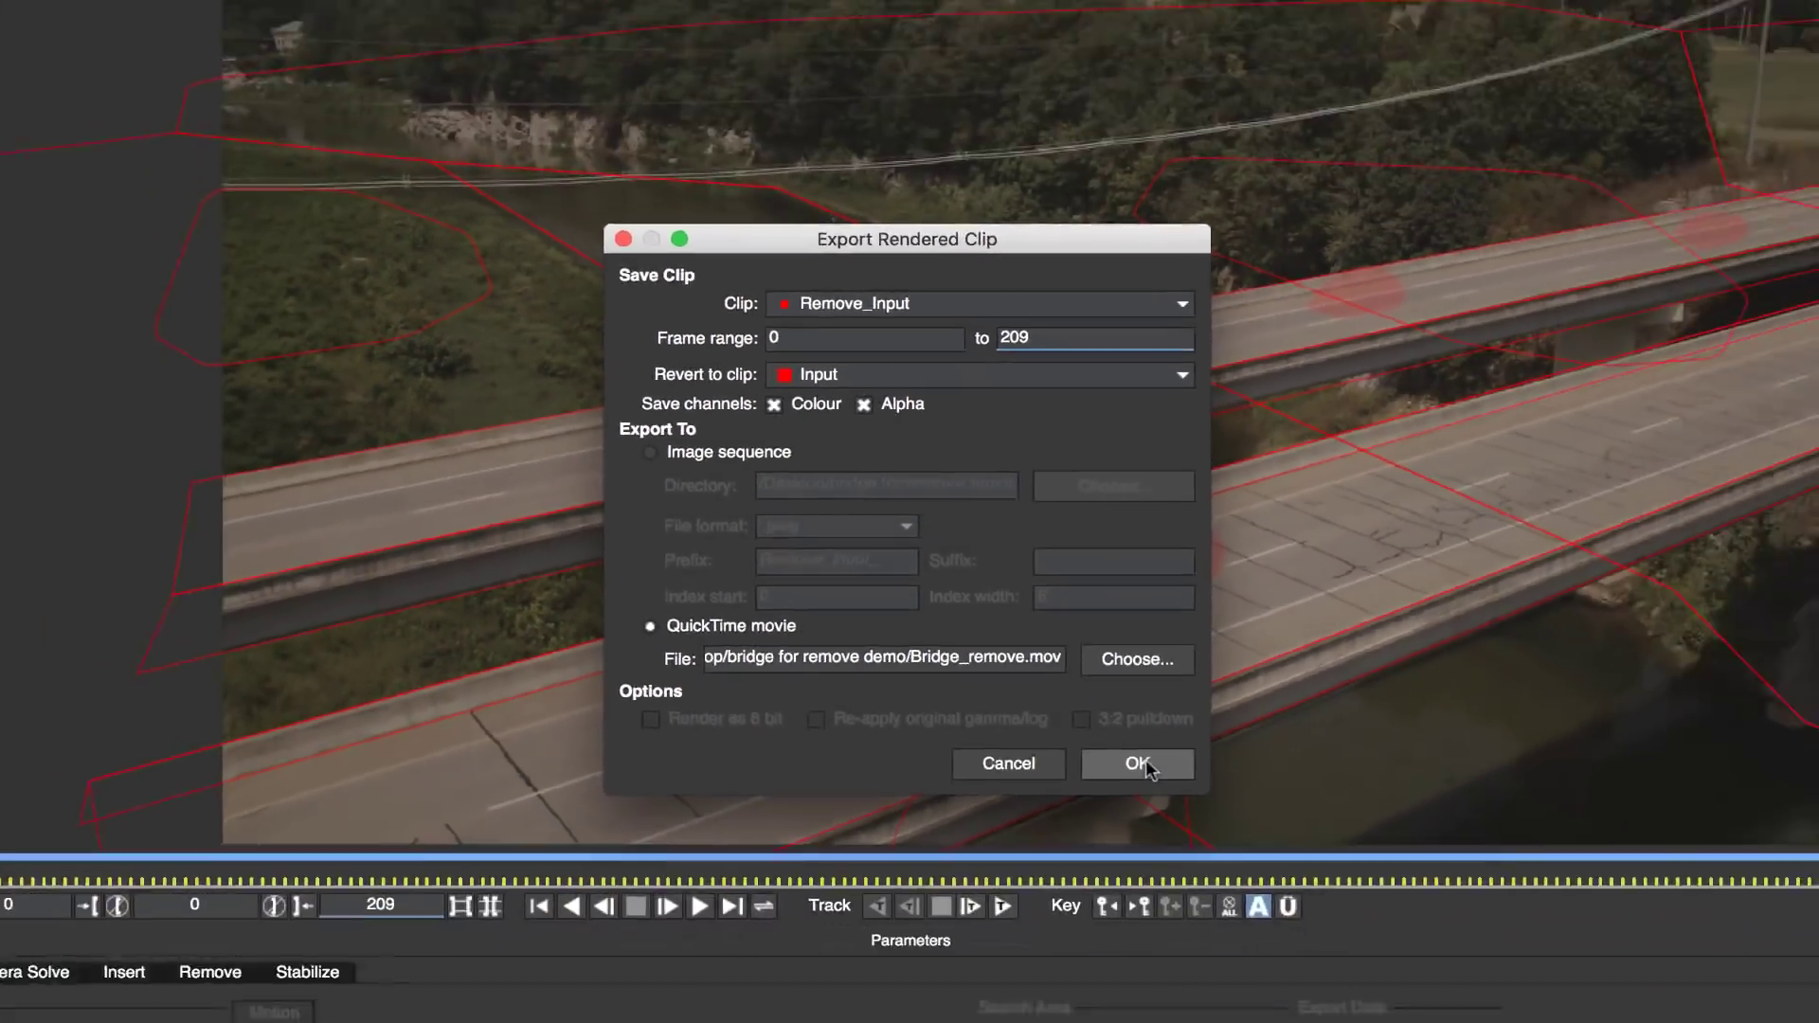
click(1141, 763)
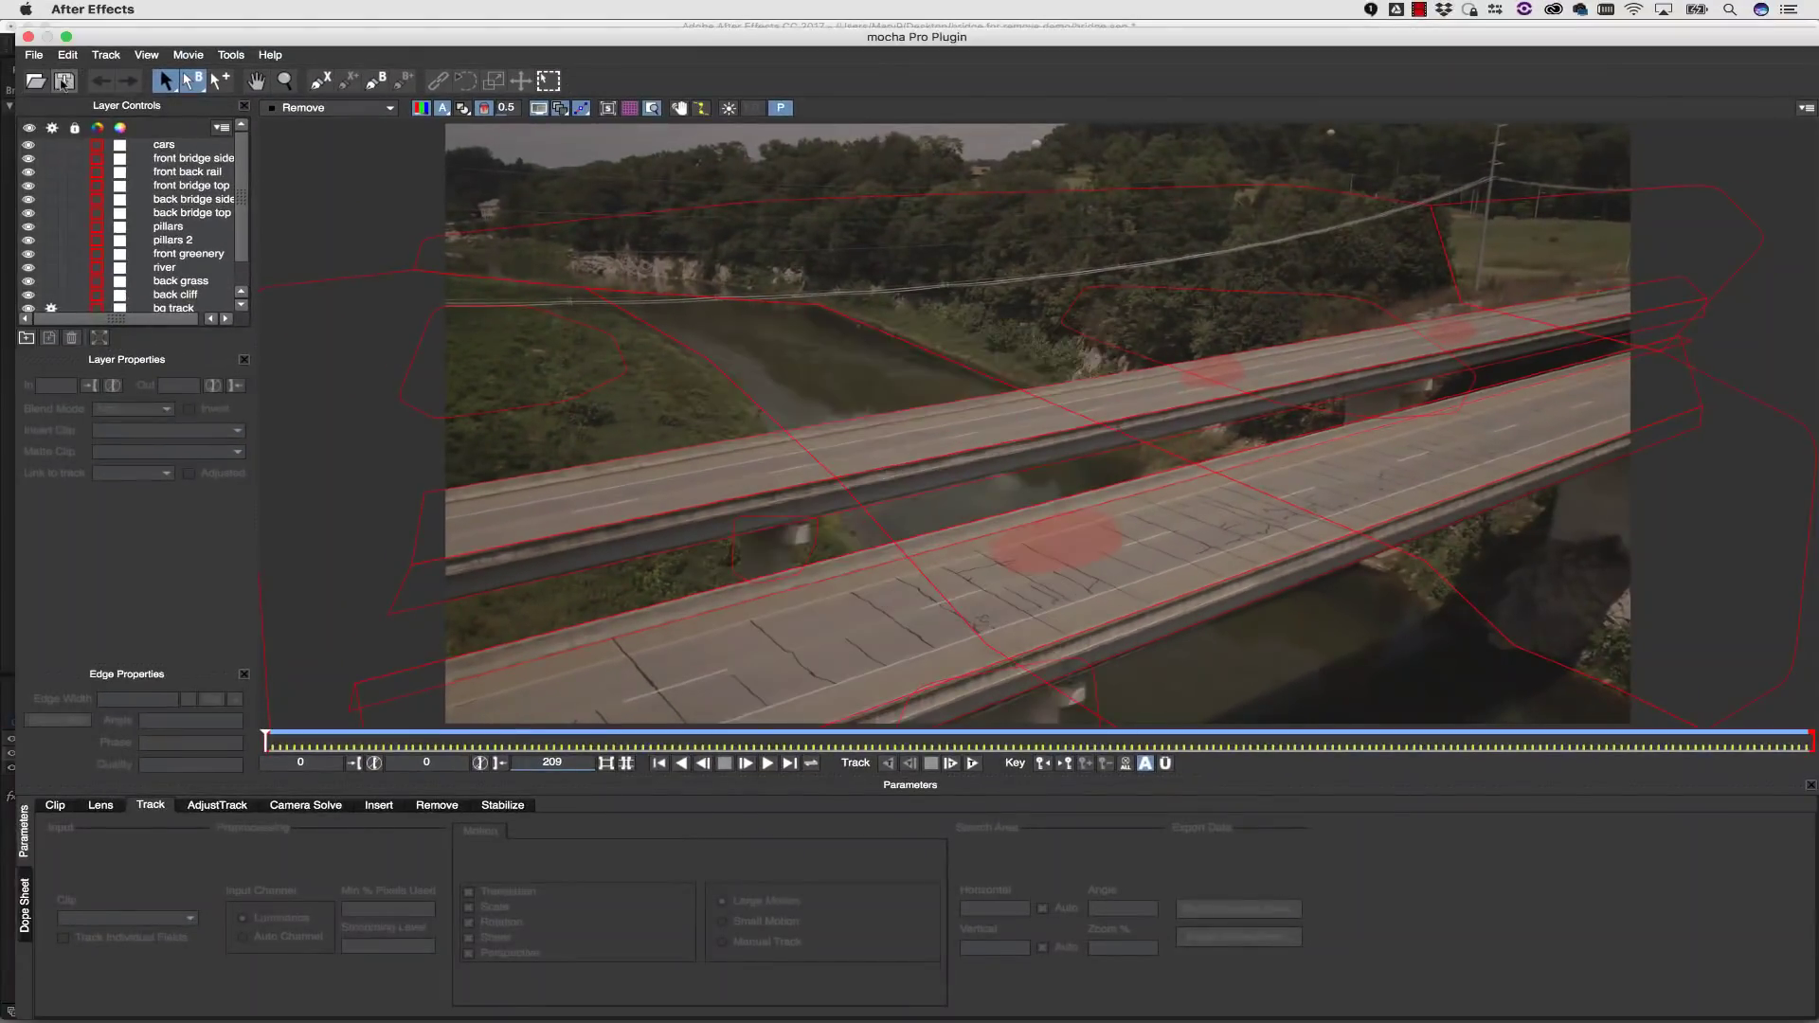
- Close Mocha and set the mocha Pro effect's Module Renders to output the Remove module
click(29, 36)
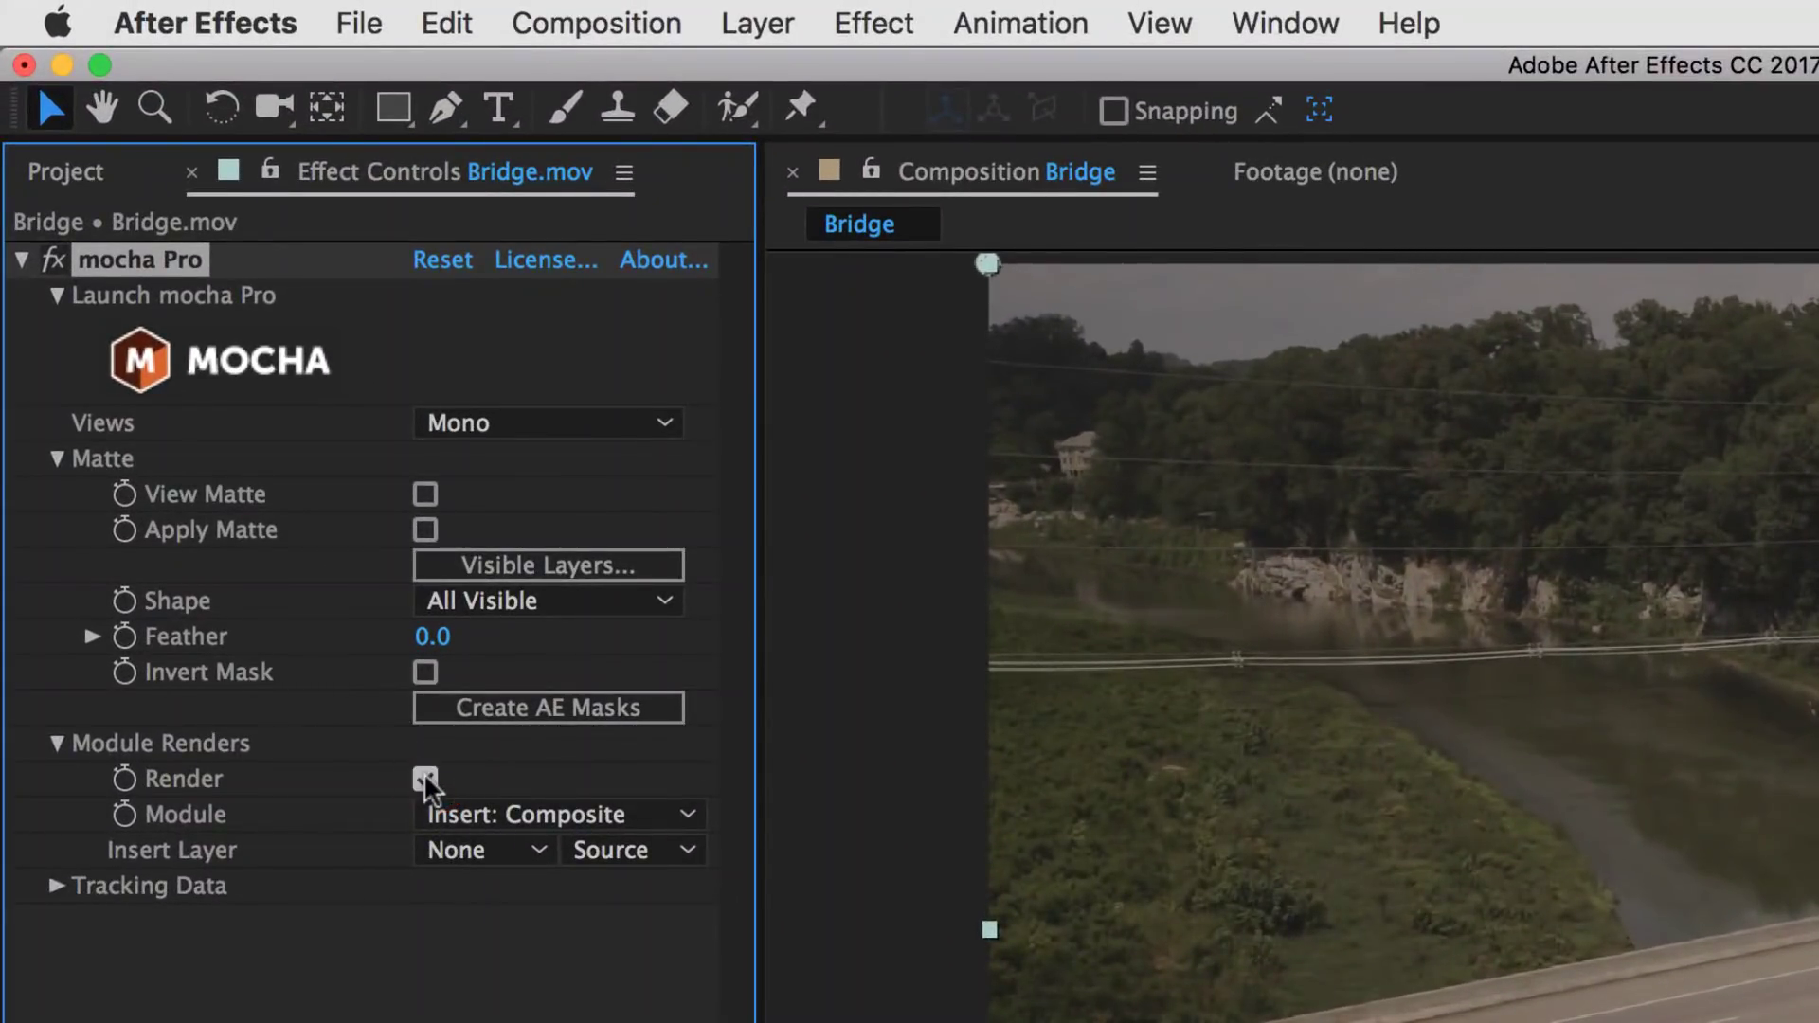
click(513, 815)
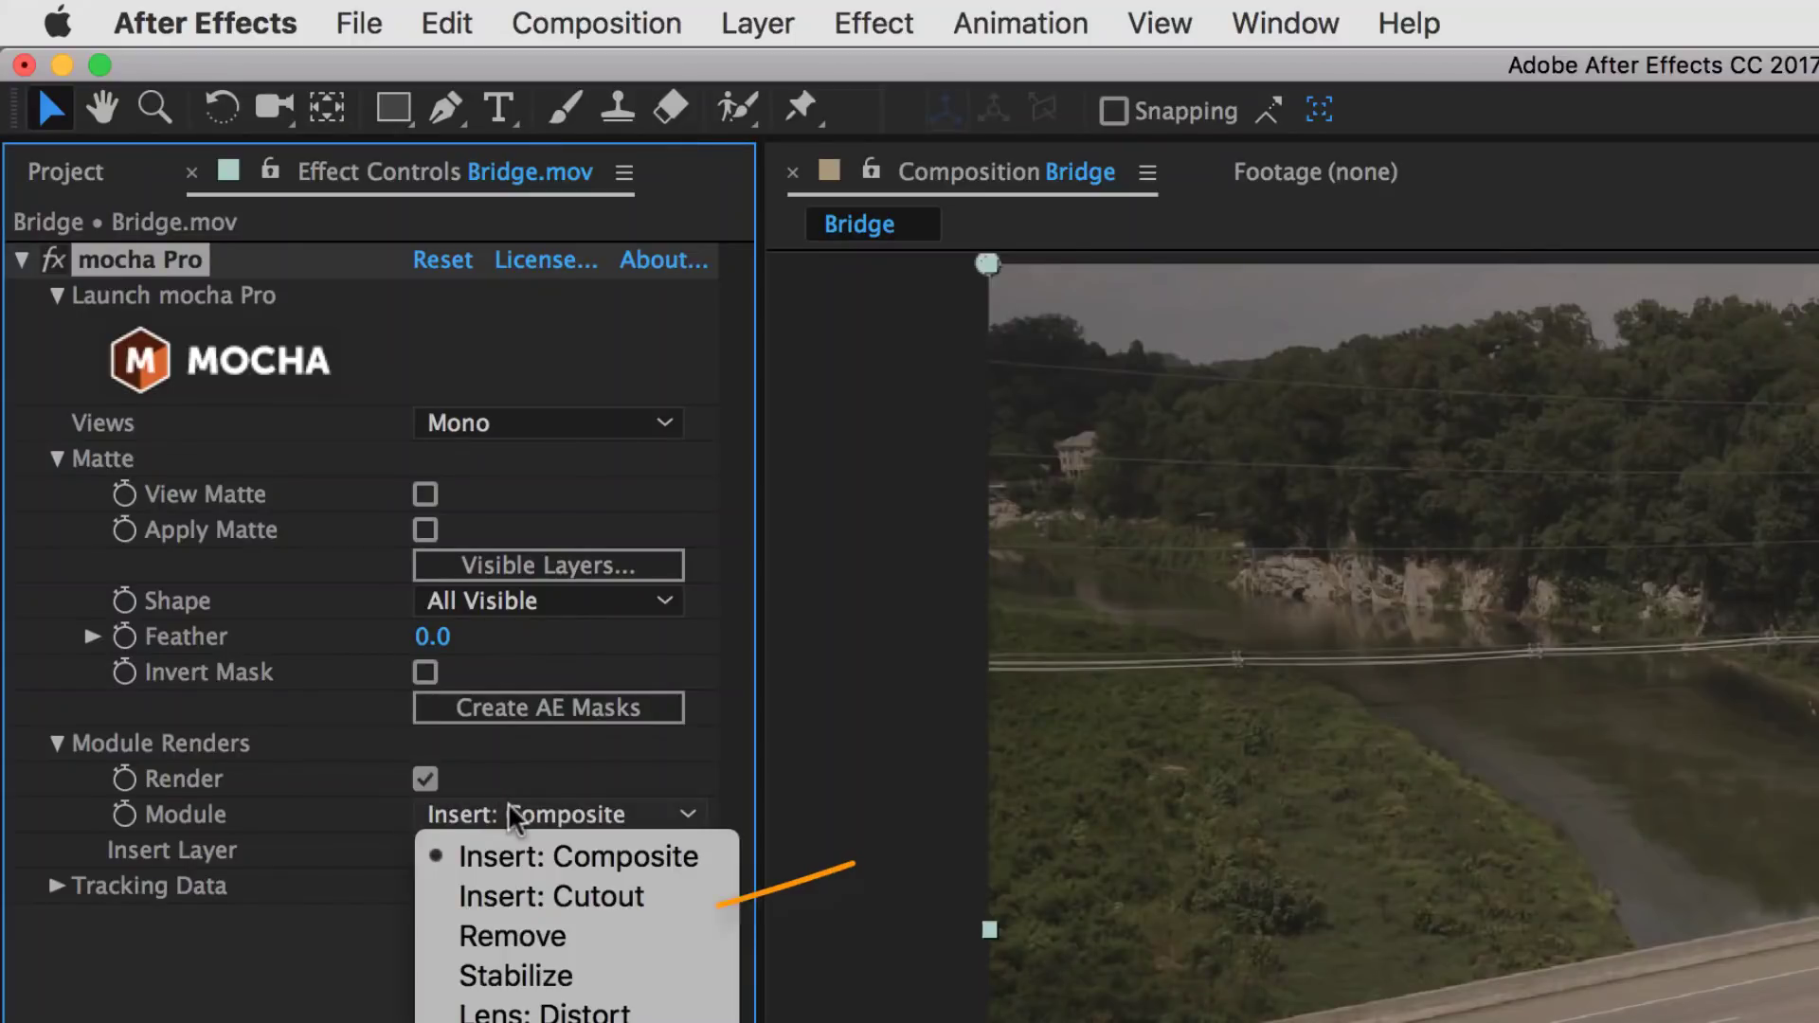
click(522, 943)
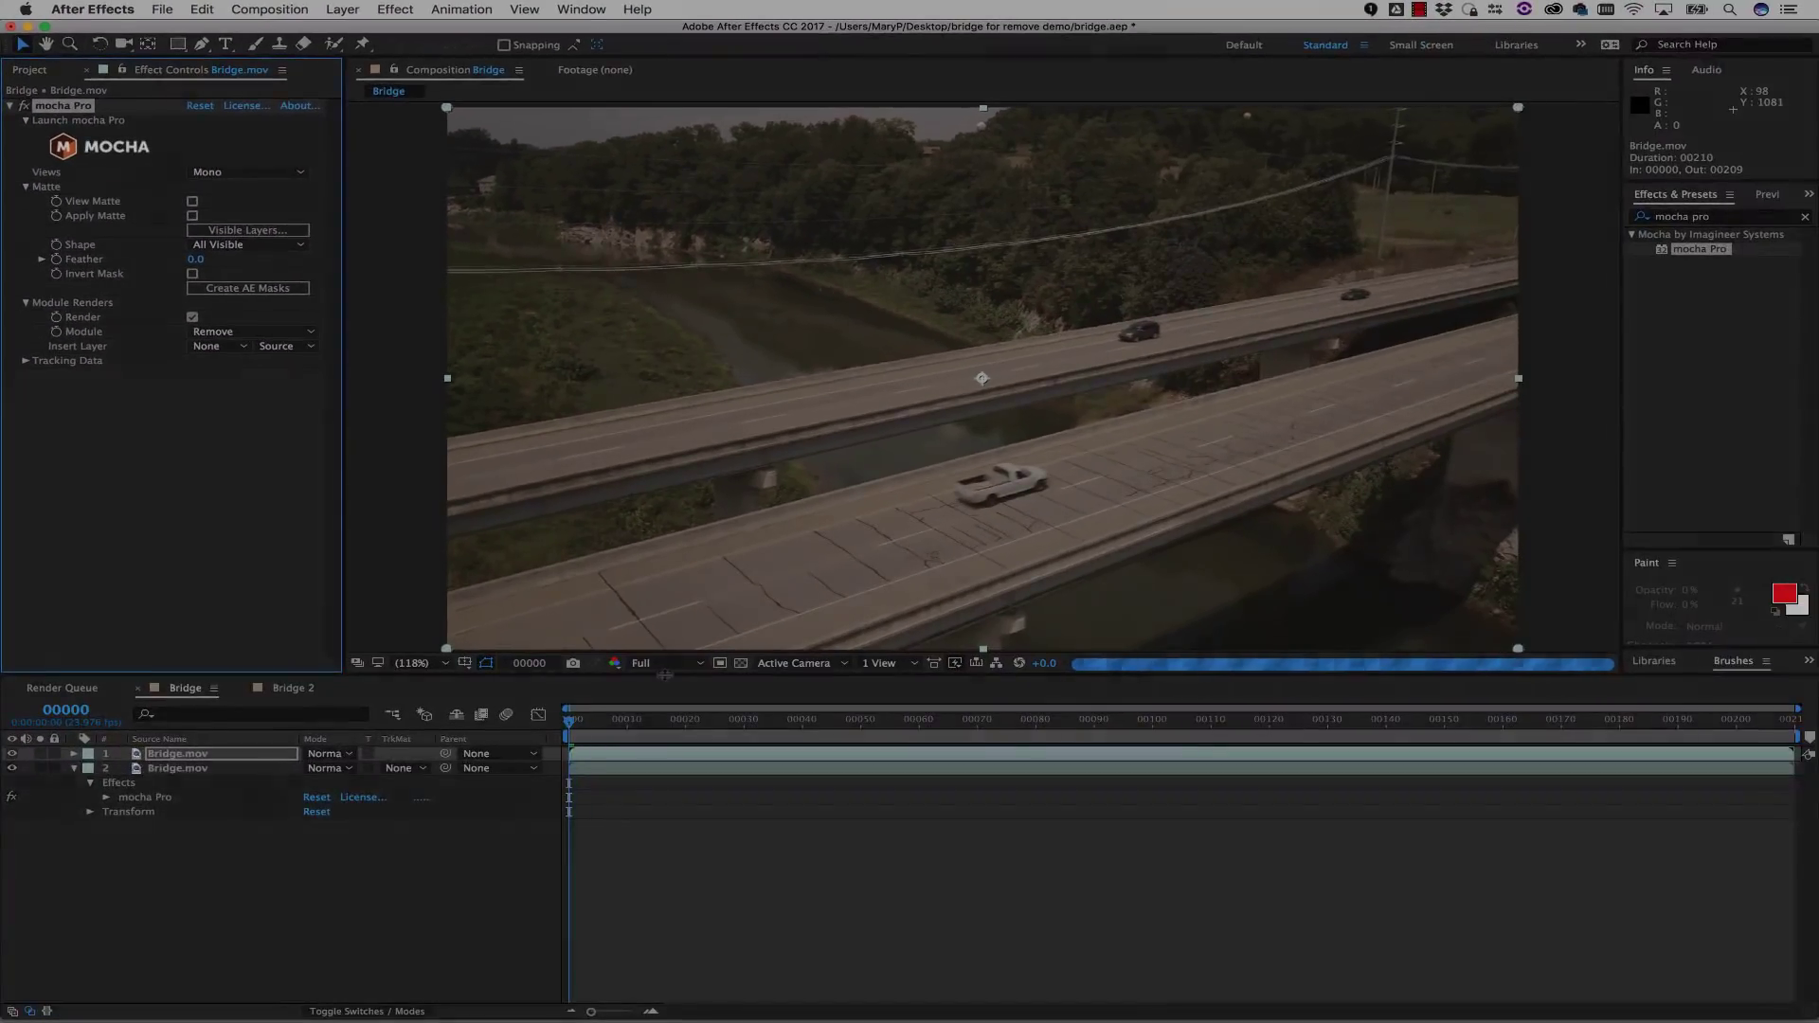